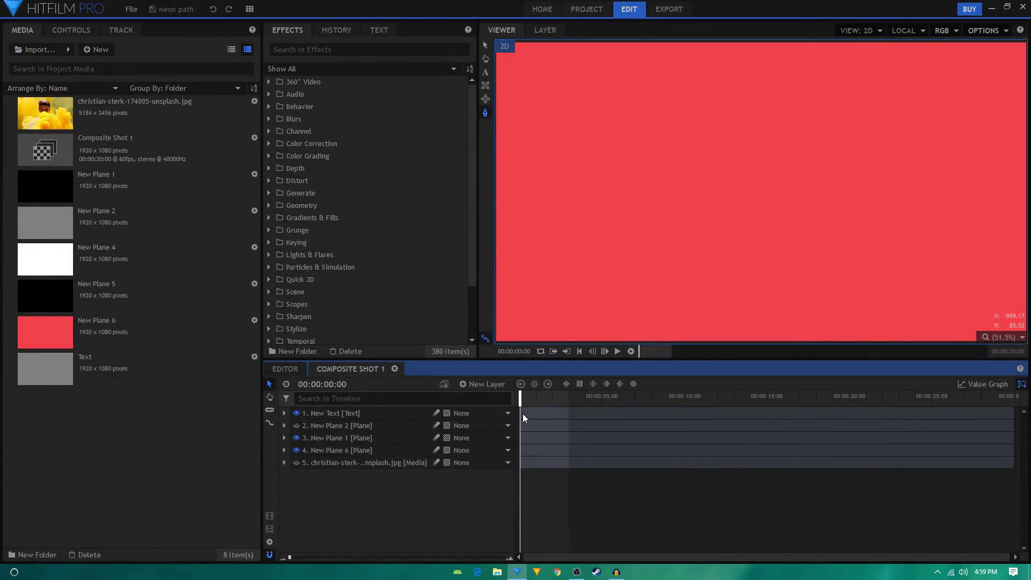
Preview the finished title animation and locate the Neon Path effect under Generate.
click(619, 351)
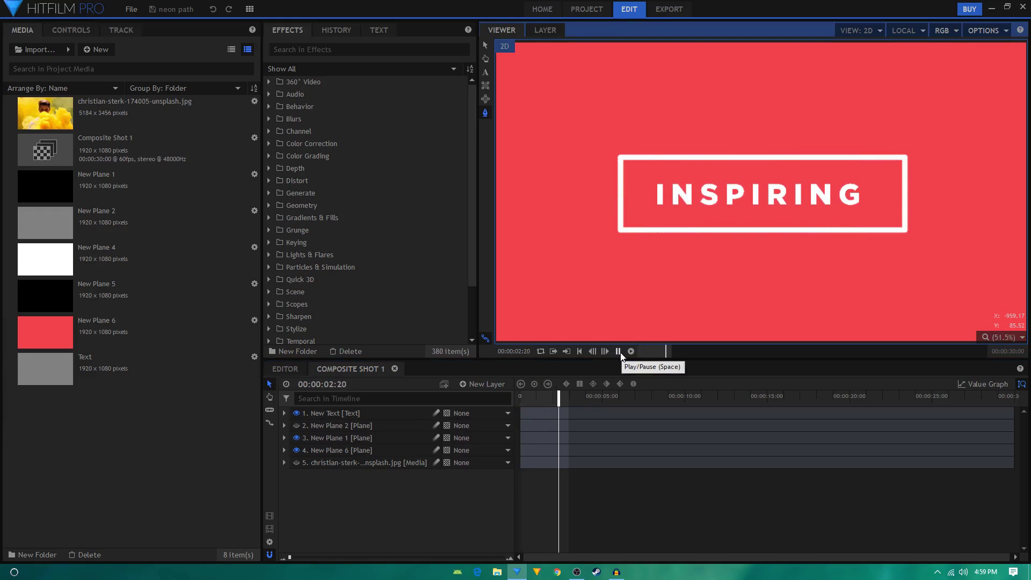
click(619, 352)
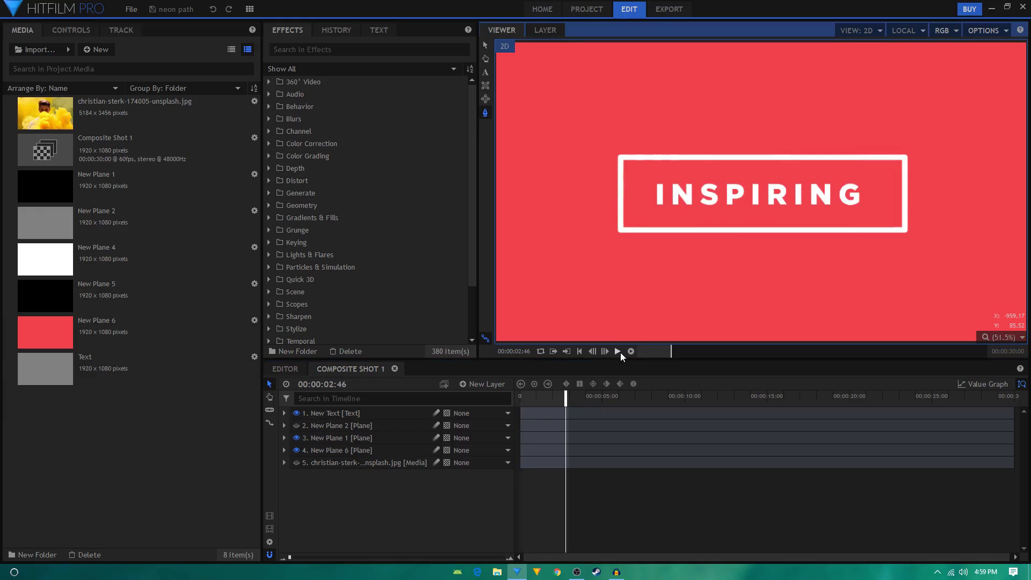
click(268, 192)
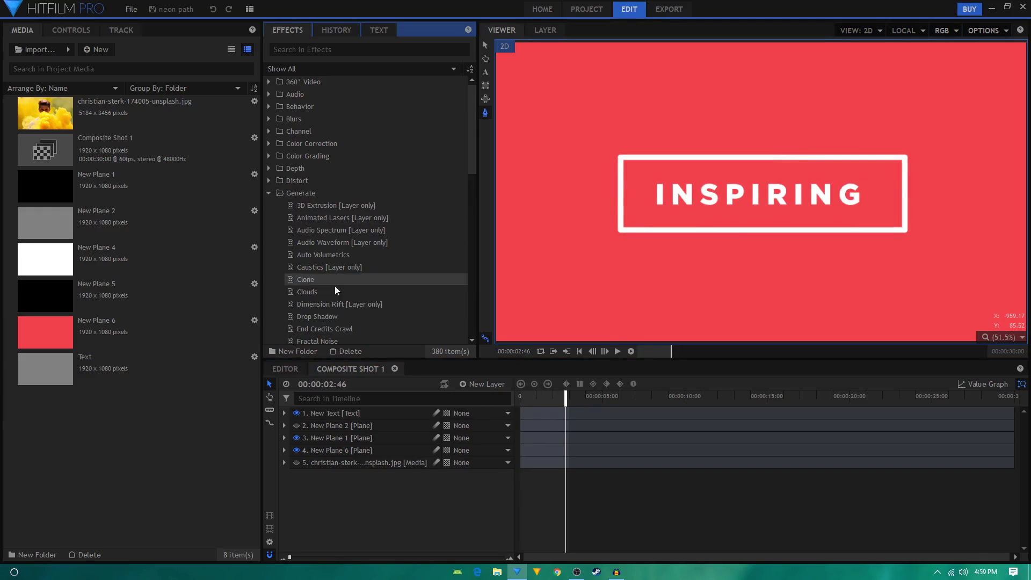
scroll(327, 314, down, 3)
scroll(317, 312, down, 2)
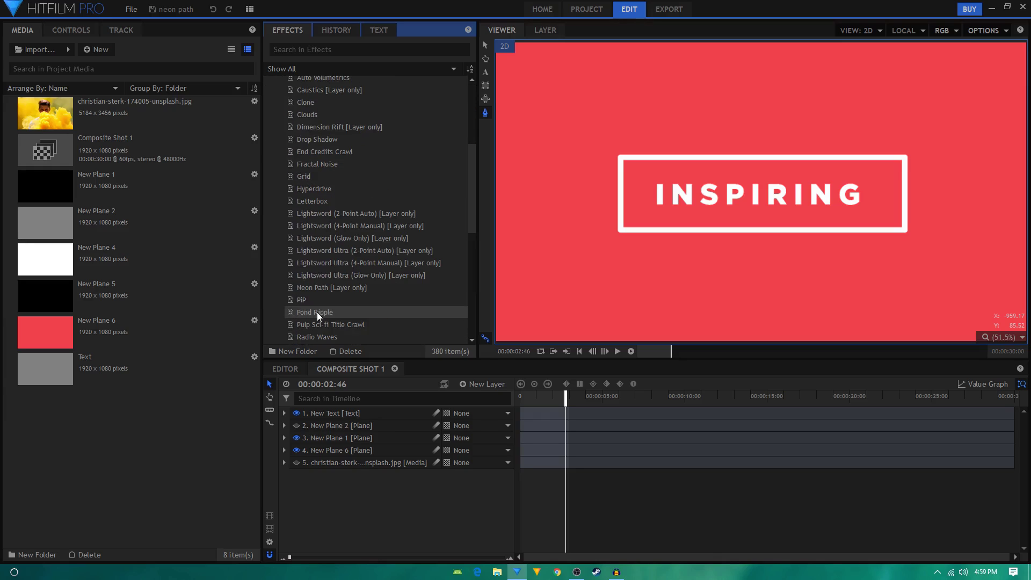
click(325, 287)
scroll(315, 278, up, 4)
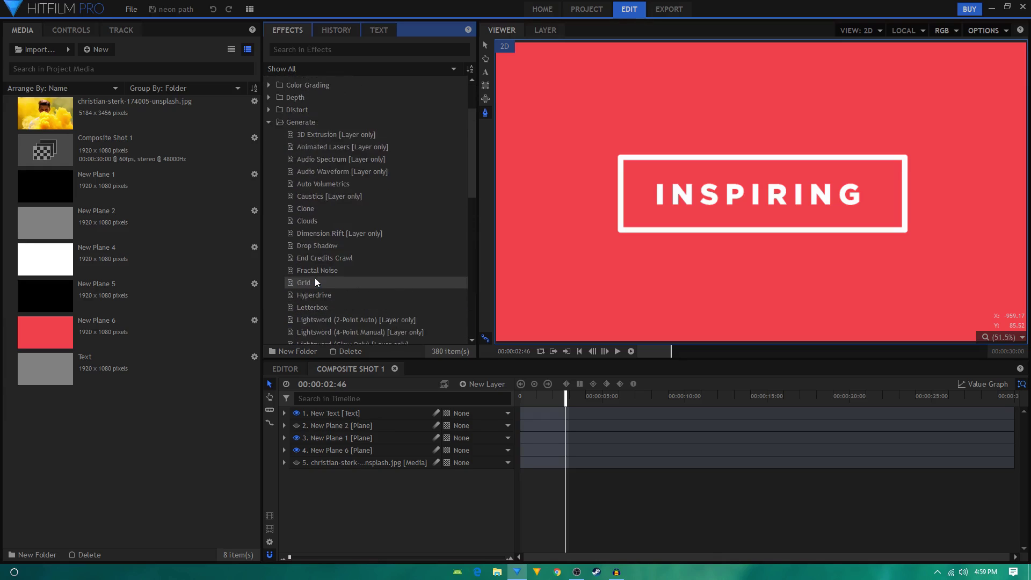
click(269, 193)
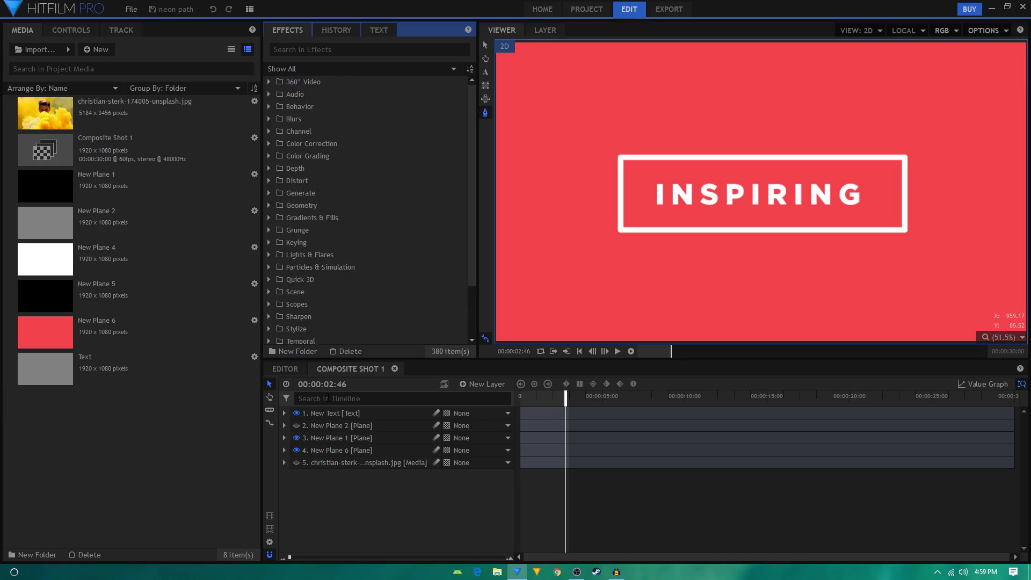
Scrub and replay the INSPIRING box animation, briefly checking the export options.
drag(549, 399, 520, 398)
click(617, 351)
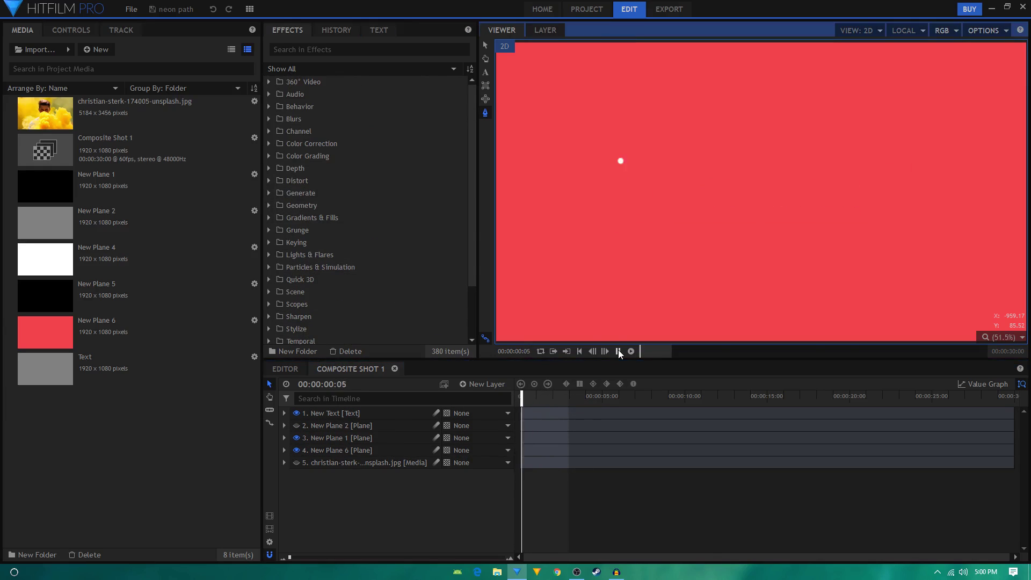
click(618, 352)
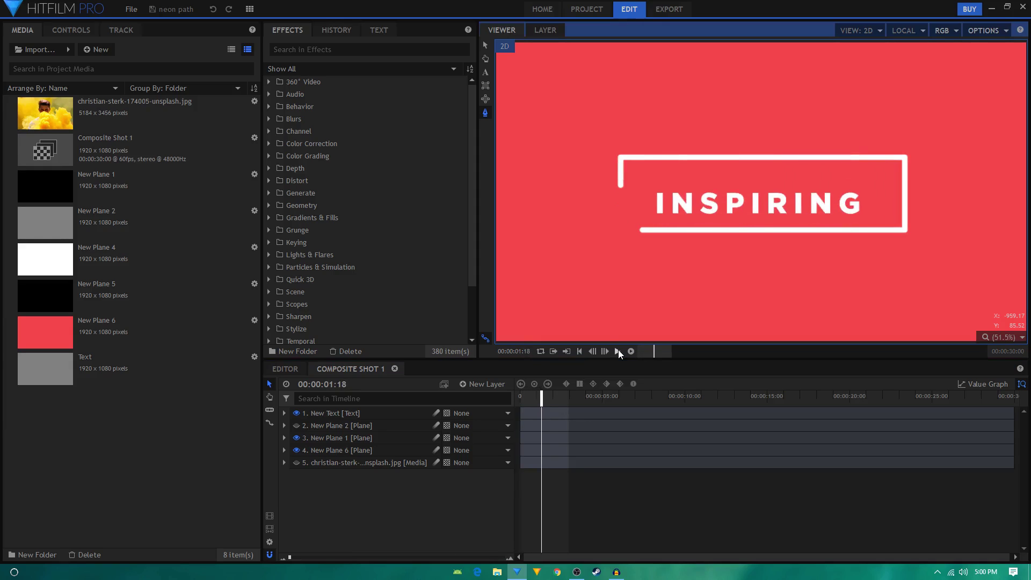
mouse_move(541, 398)
mouse_down()
mouse_move(552, 398)
mouse_move(525, 398)
mouse_move(553, 398)
mouse_up()
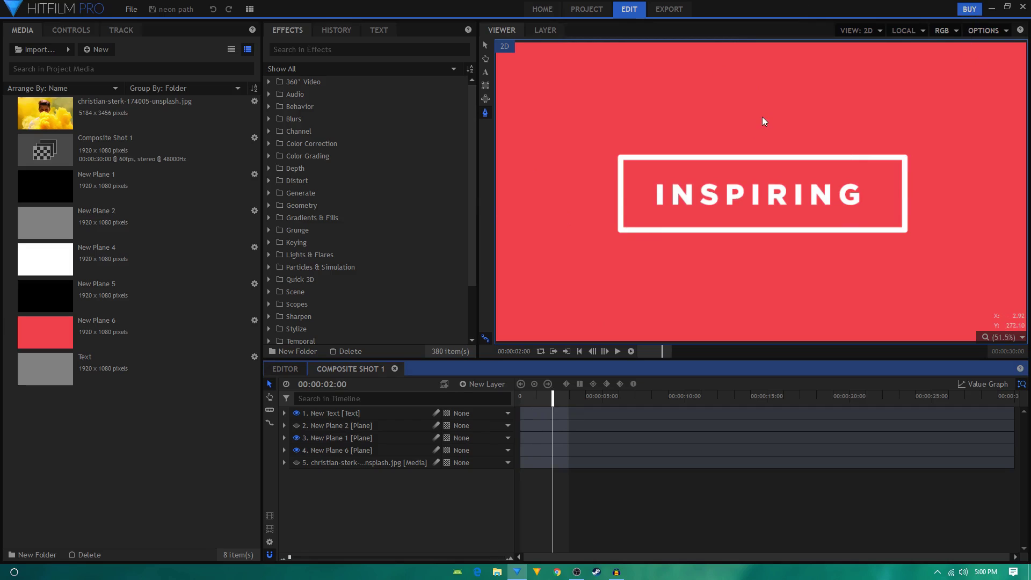
click(671, 13)
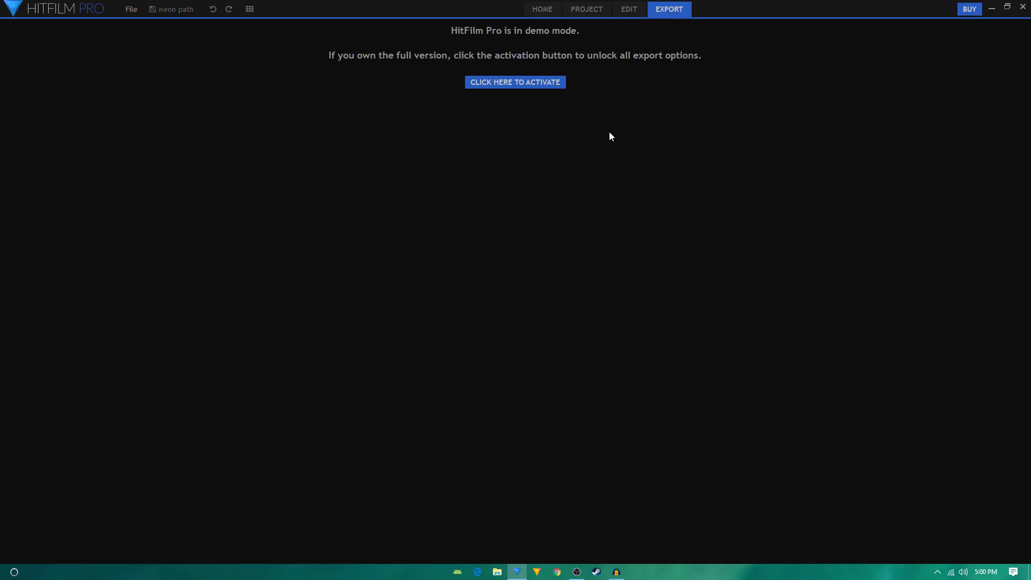
click(630, 11)
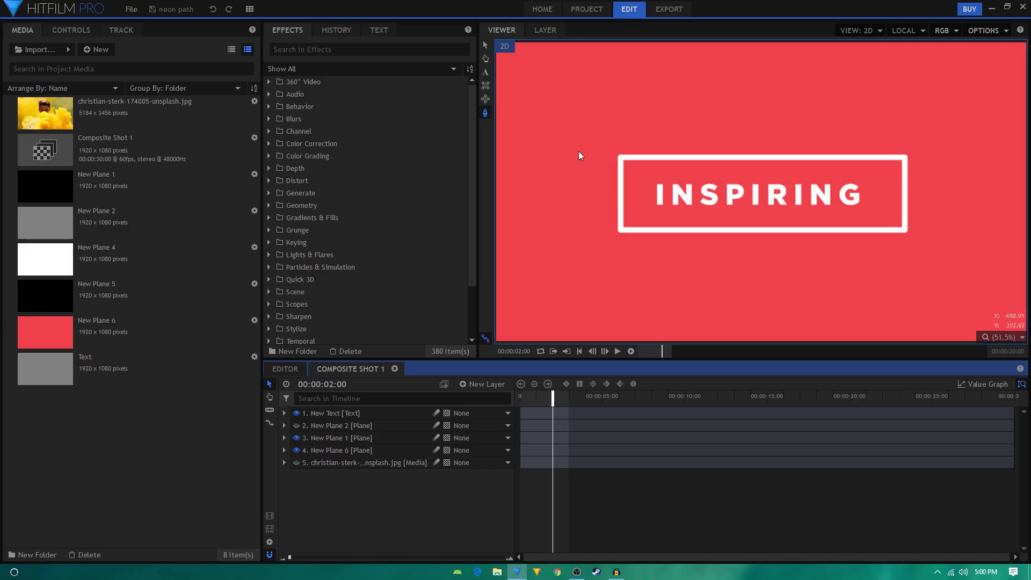
drag(538, 398, 520, 397)
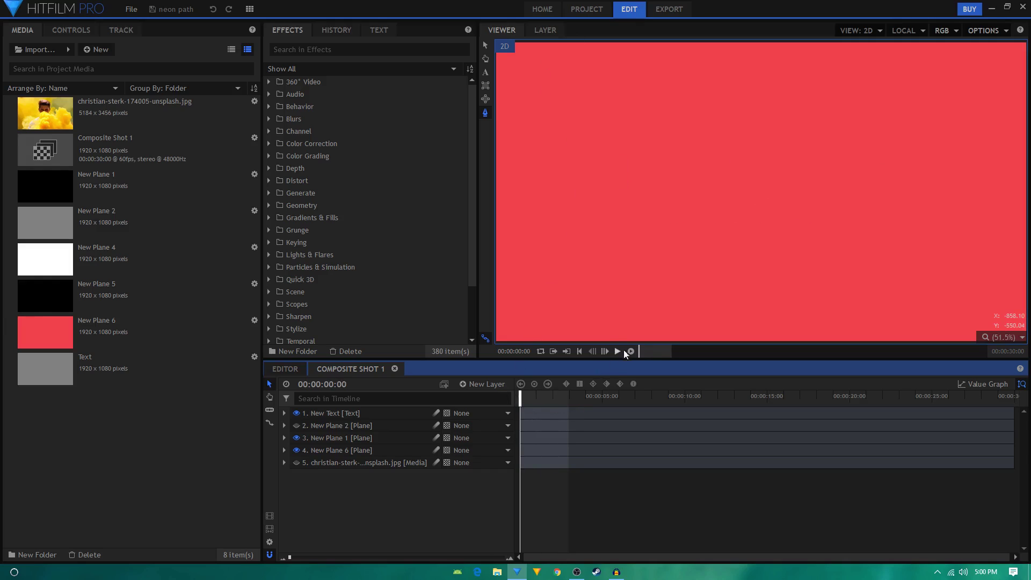
click(619, 351)
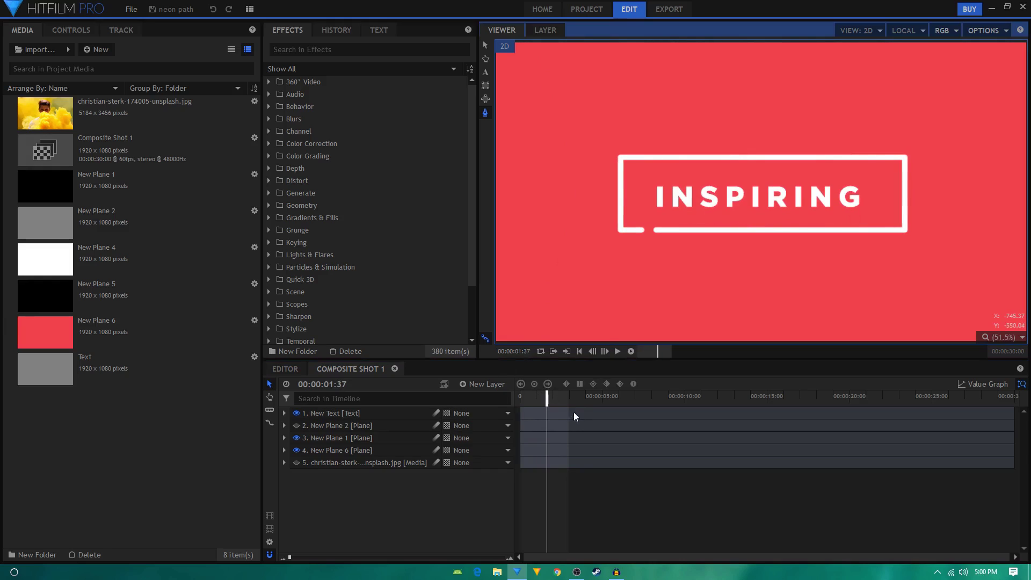
Start a new project using the 1080p Full HD @ 60 fps template.
click(591, 463)
key(Home)
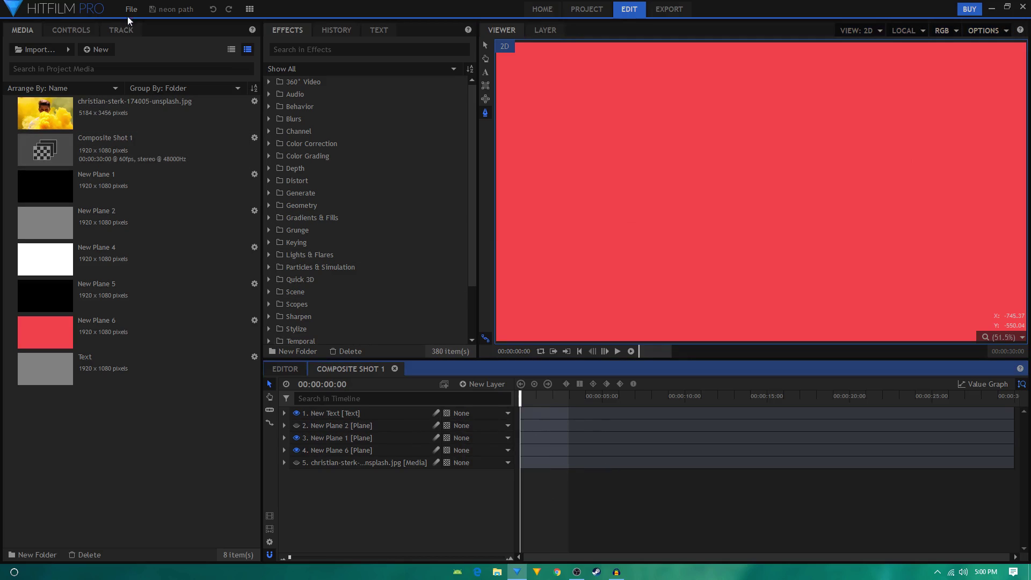
click(130, 10)
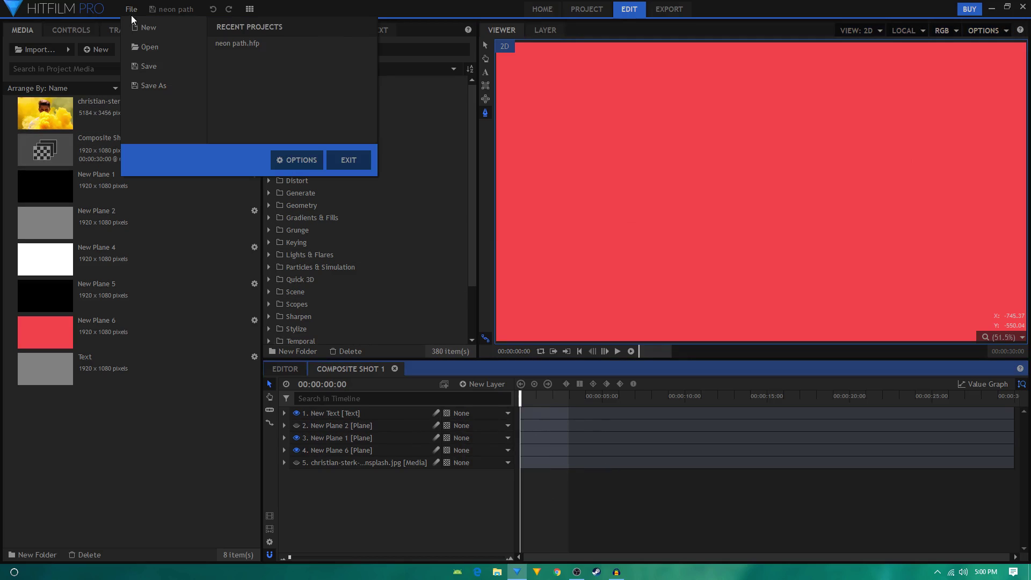
click(151, 30)
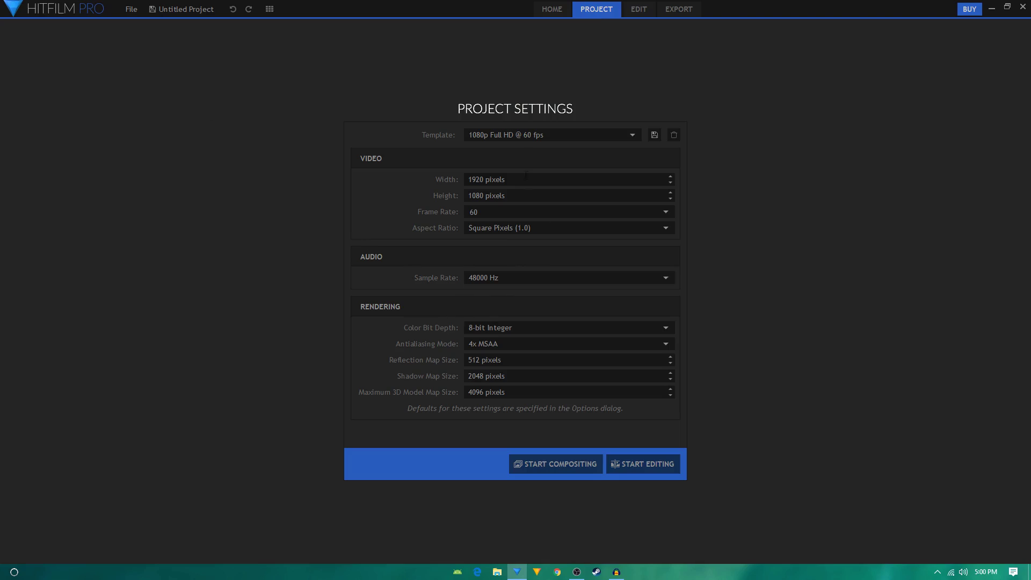
click(502, 135)
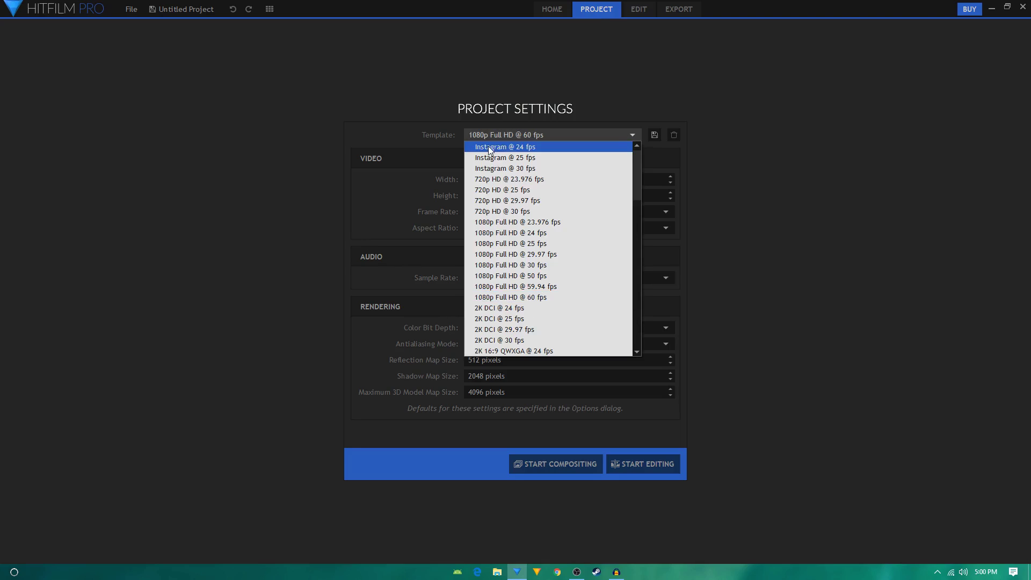
drag(633, 192, 643, 280)
click(501, 417)
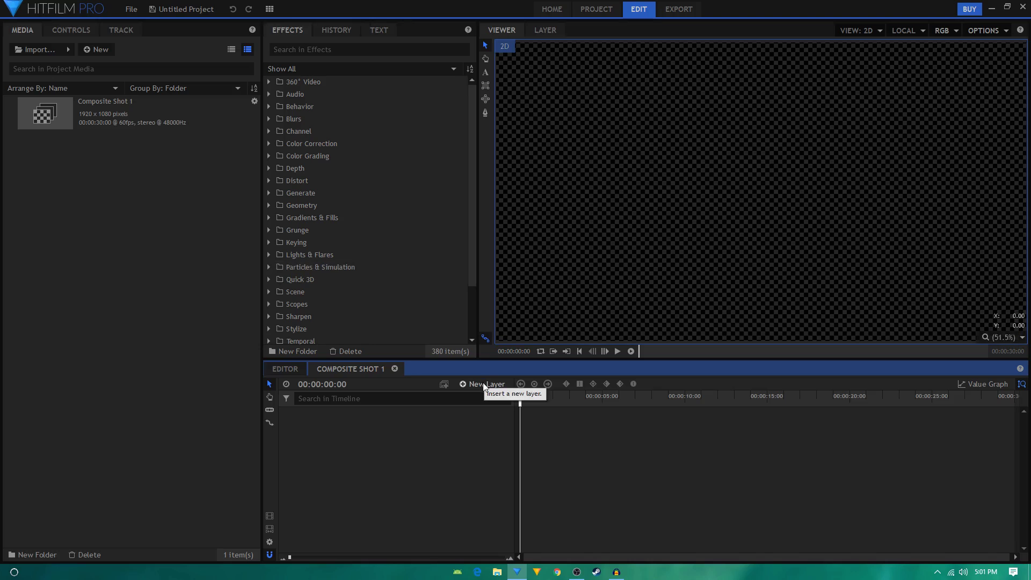
Add a black plane layer named 'stroke'.
click(484, 385)
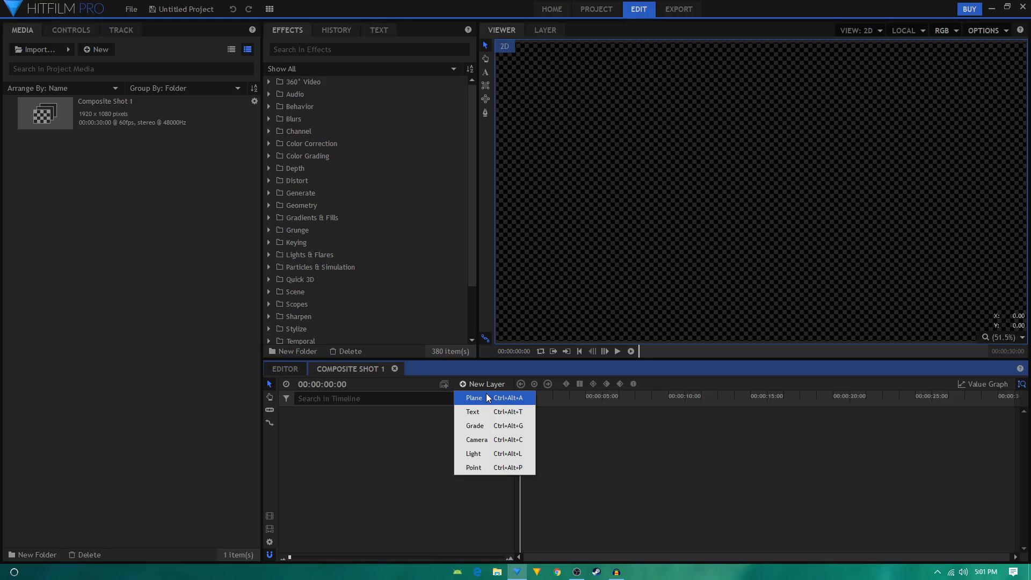
click(485, 394)
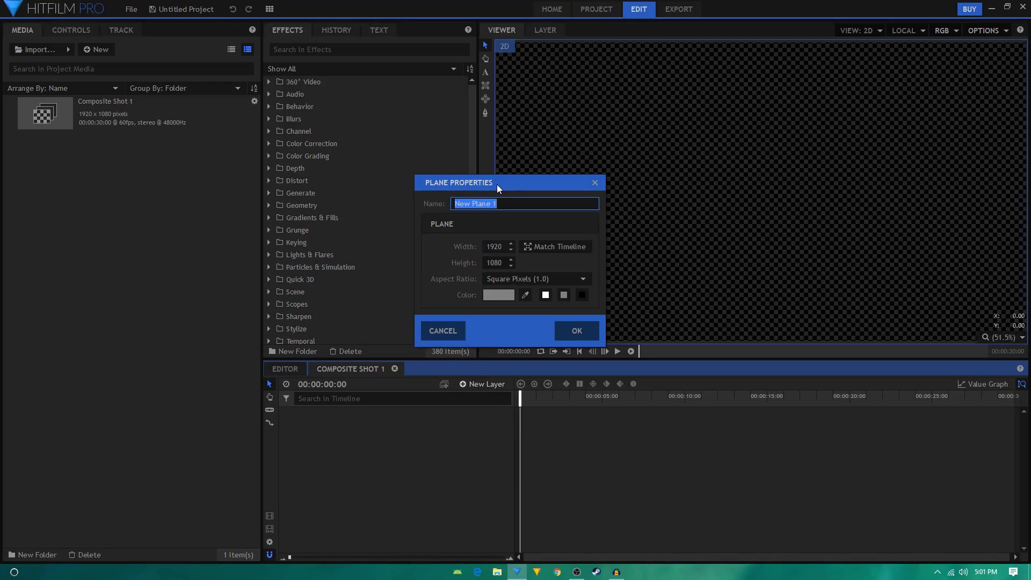
text(stroke)
click(579, 297)
click(577, 331)
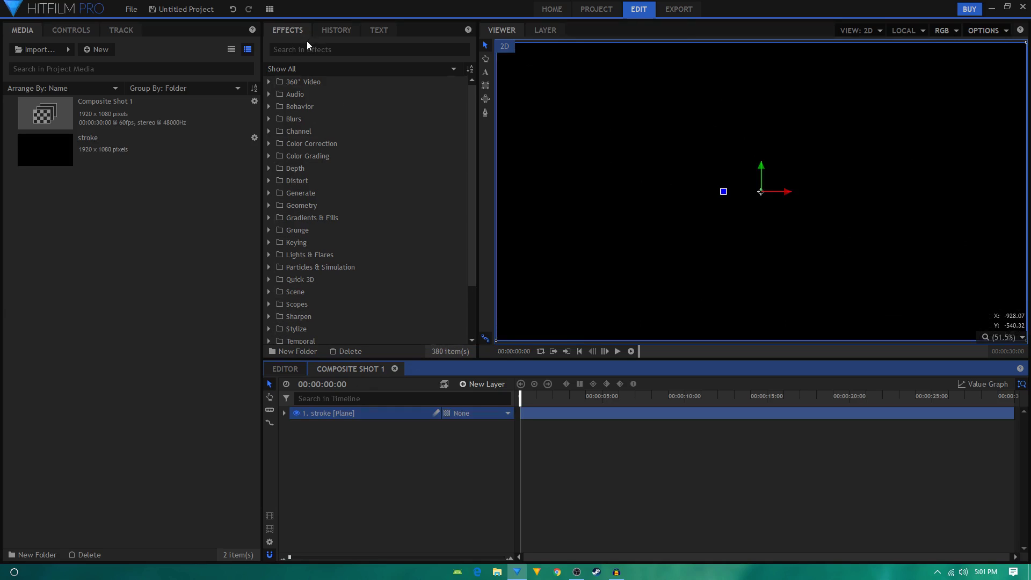
Search the effects for '10' and apply the 1080p Title Safe Guide to the stroke layer.
click(486, 86)
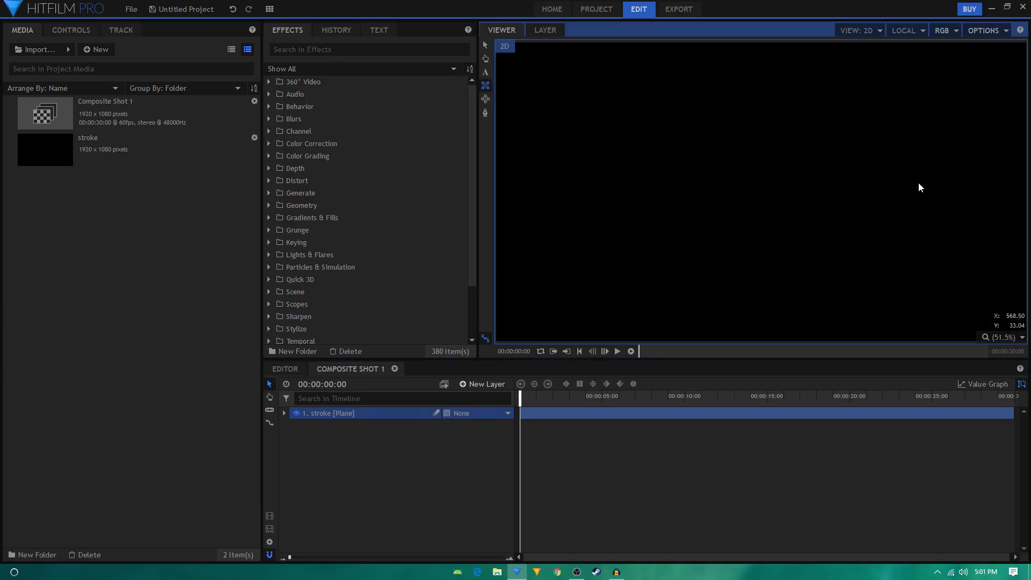
scroll(786, 189, down, 1)
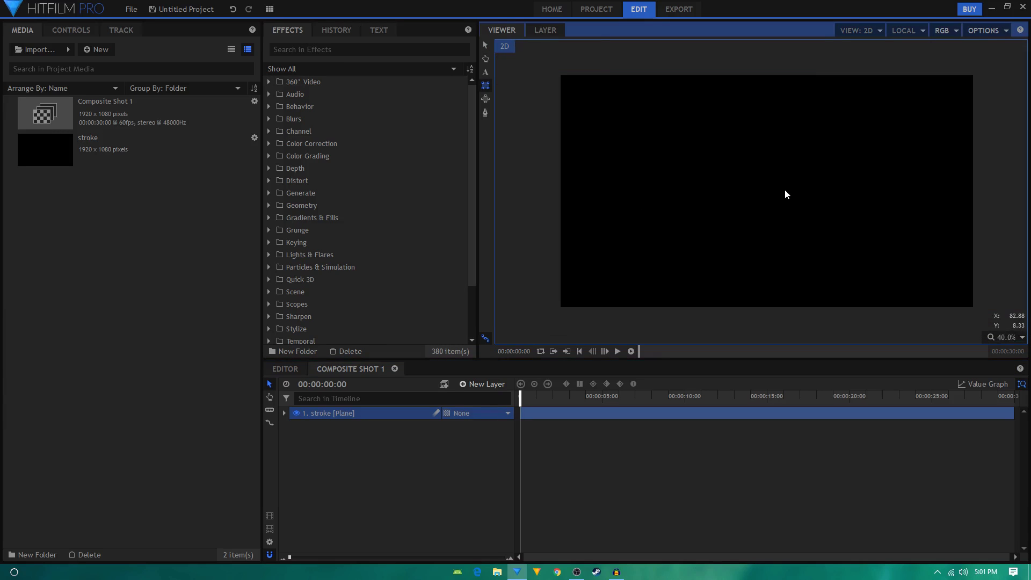
click(310, 49)
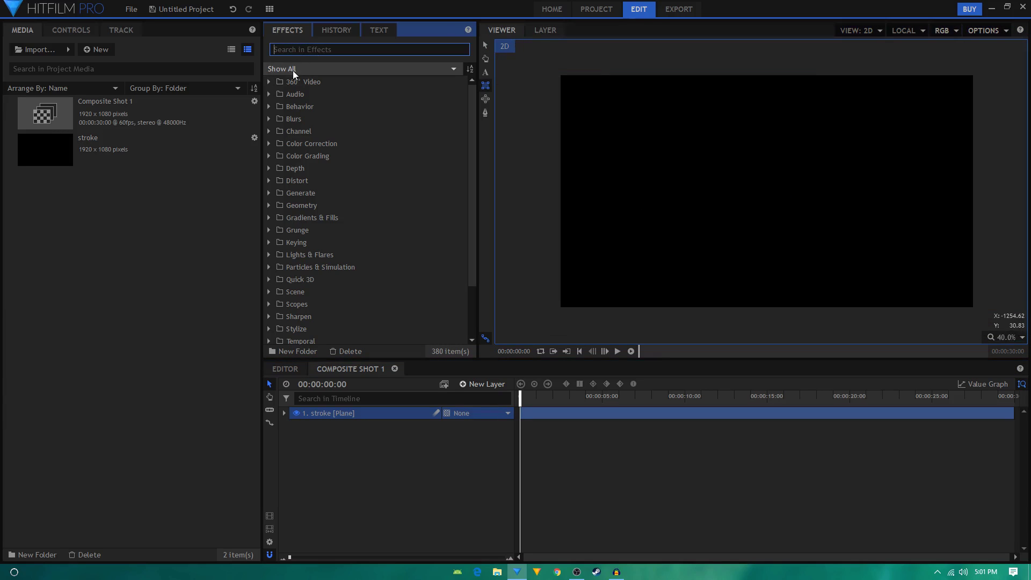
text(1080)
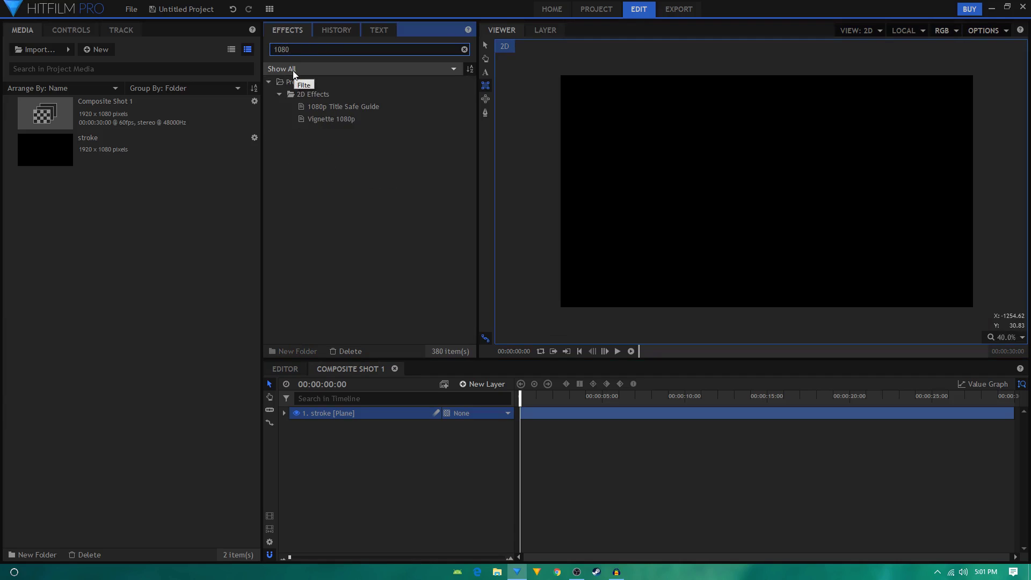
drag(387, 106, 331, 412)
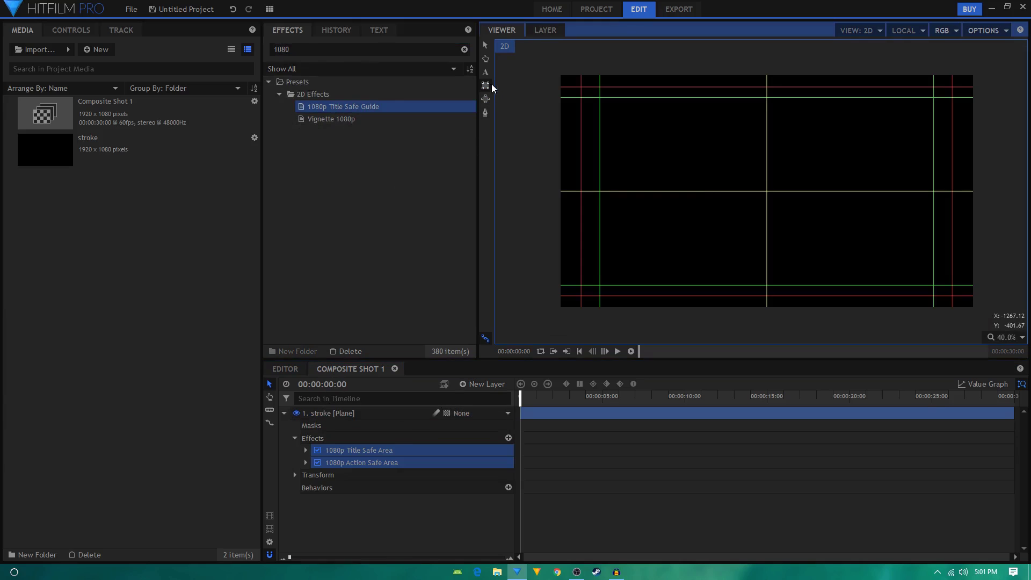
Draw a wide rectangle mask around the stroke plane's centre and switch the mask off.
click(354, 414)
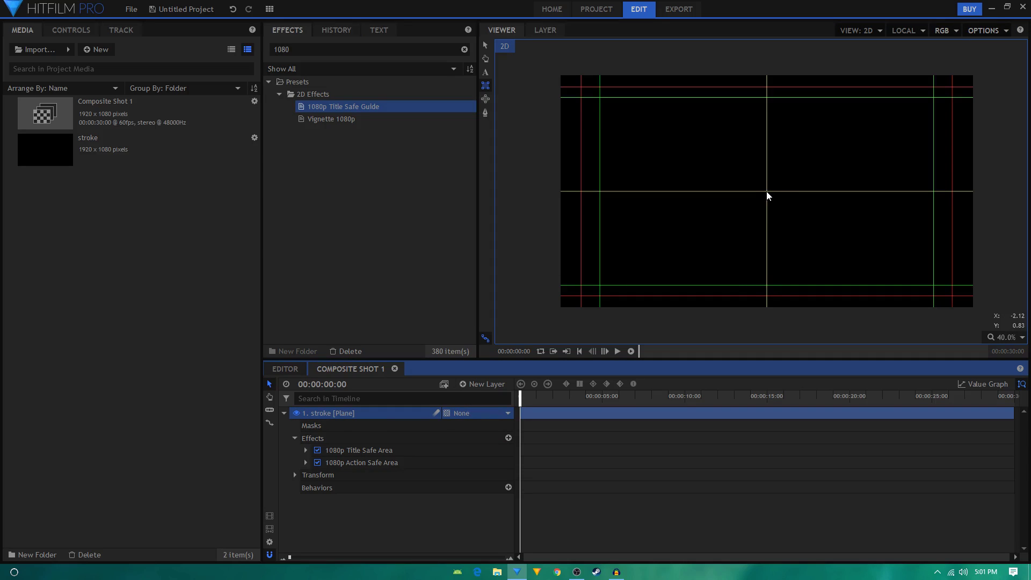
click(766, 191)
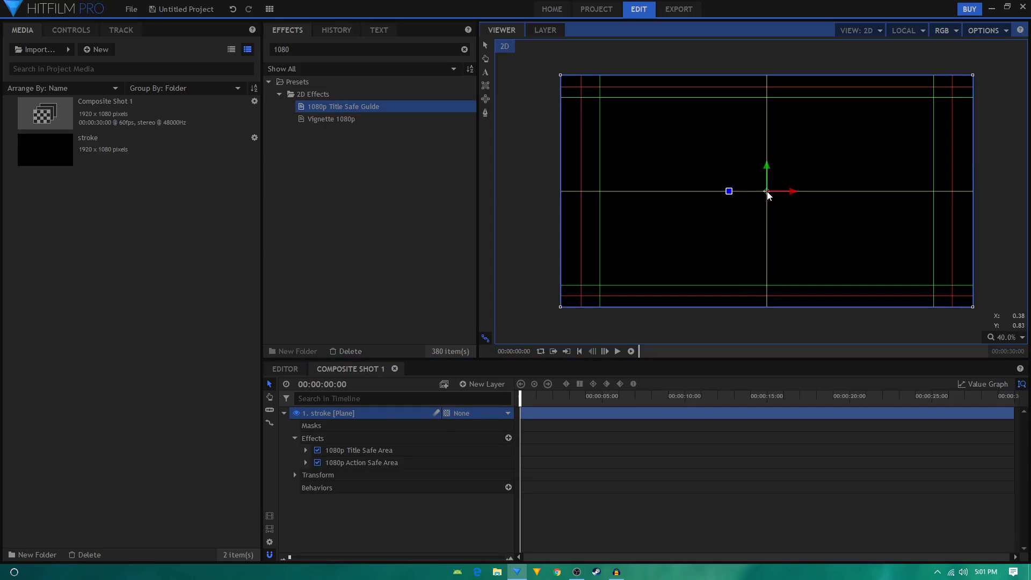
click(367, 411)
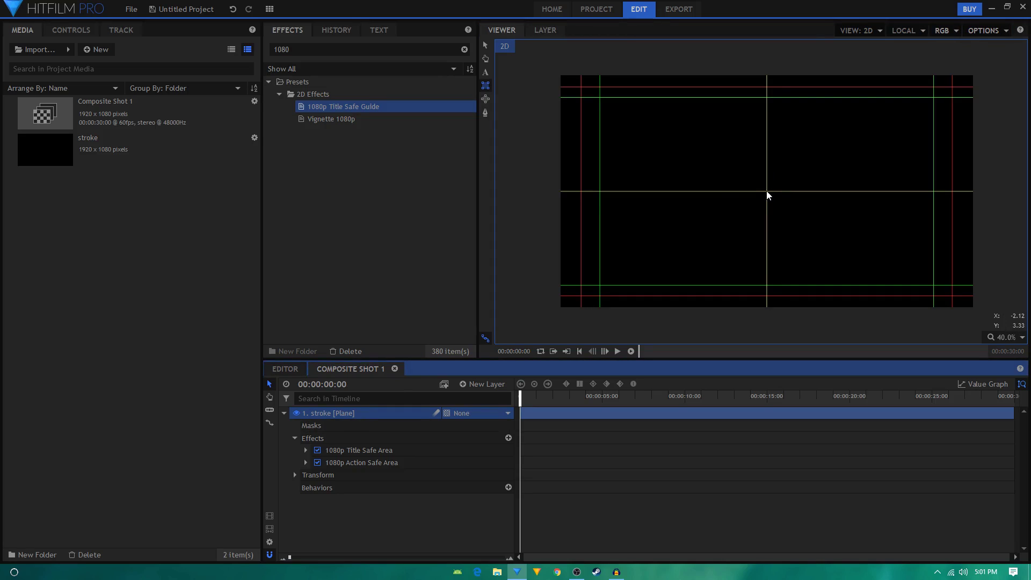
mouse_move(768, 192)
mouse_down()
mouse_move(903, 157)
mouse_move(889, 159)
mouse_up()
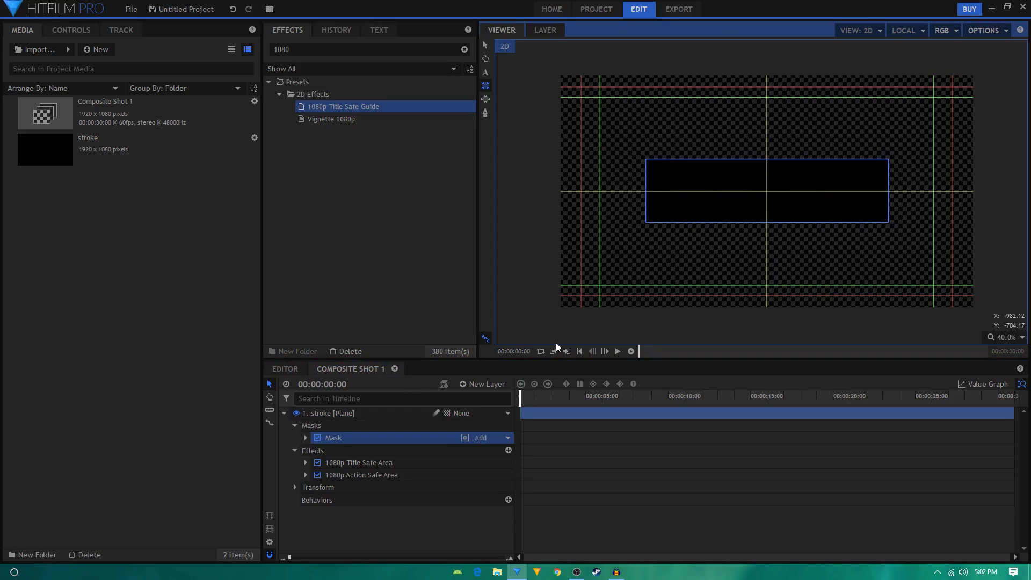
click(318, 438)
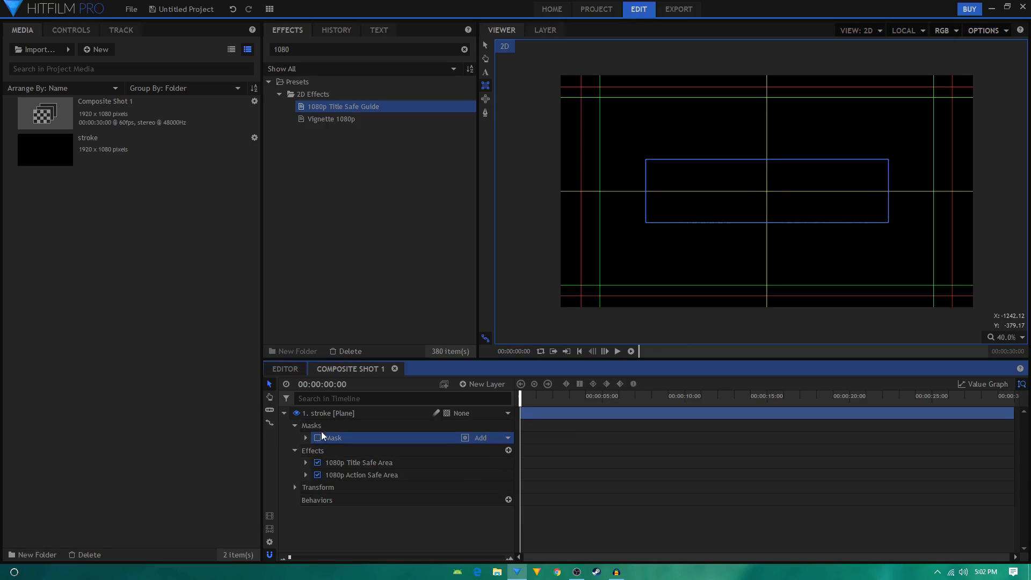
click(284, 413)
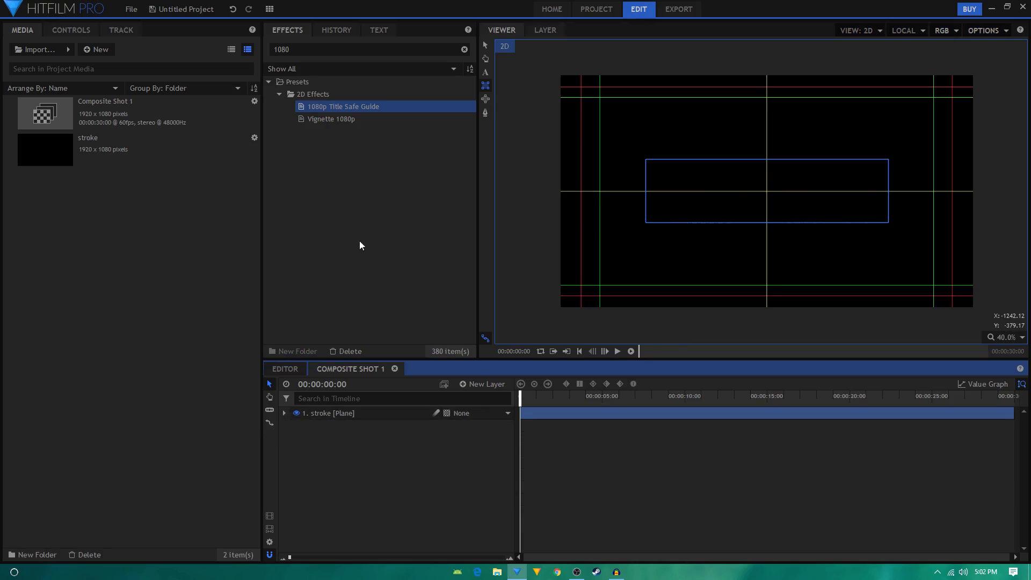
Search 'neo' and apply the Neon Path effect to the stroke layer.
double_click(282, 49)
text(neo)
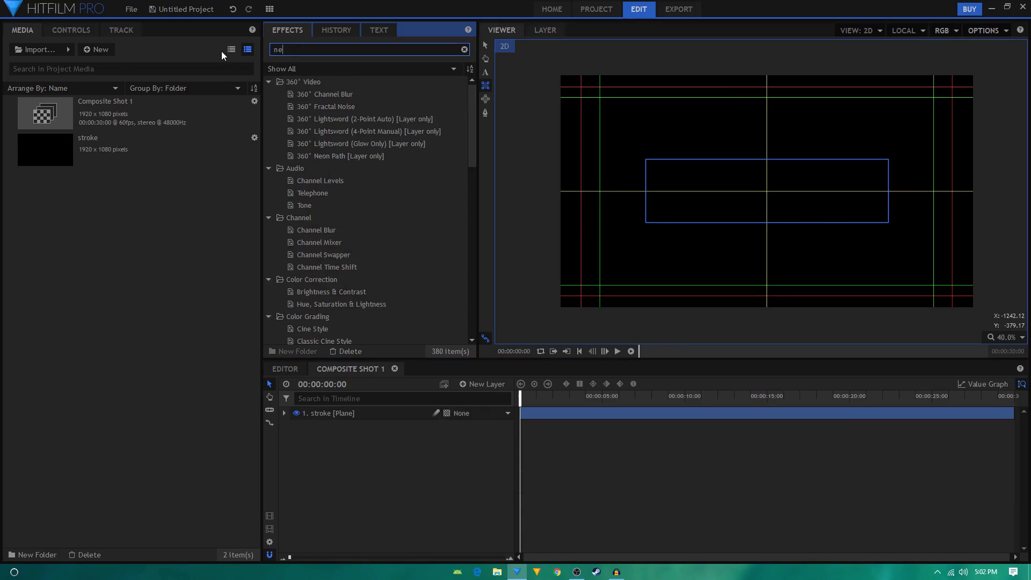
click(321, 228)
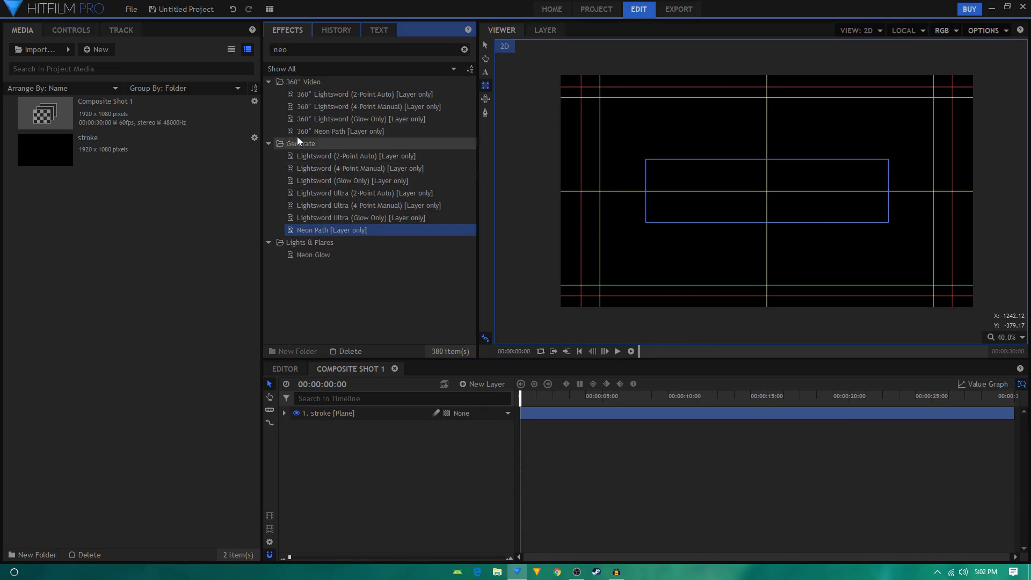
mouse_move(338, 230)
mouse_down()
mouse_move(371, 375)
mouse_move(356, 423)
mouse_up()
click(284, 413)
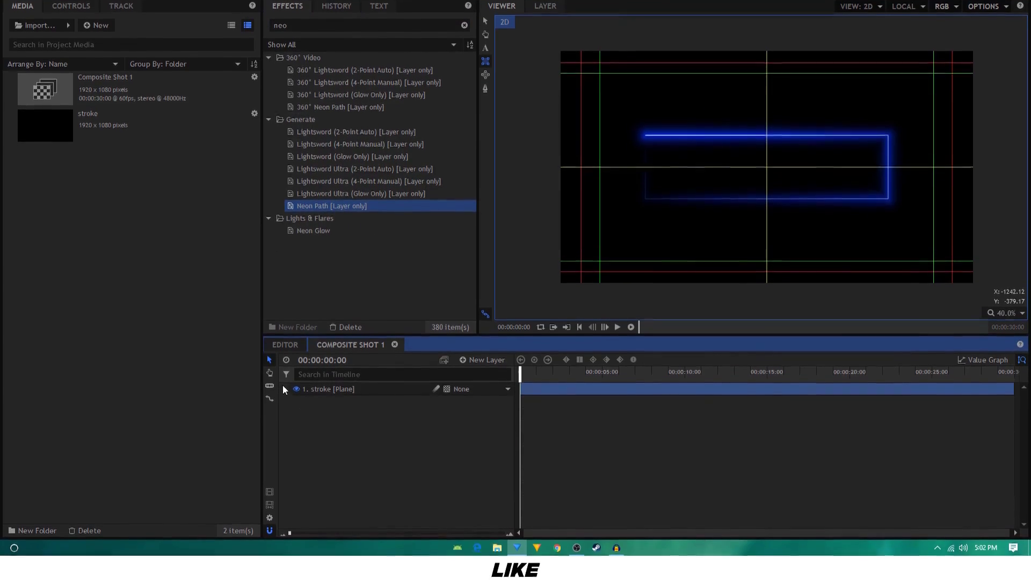
click(342, 445)
Delete the 1080p Action Safe Area and Title Safe Area effects from the stroke layer.
click(69, 3)
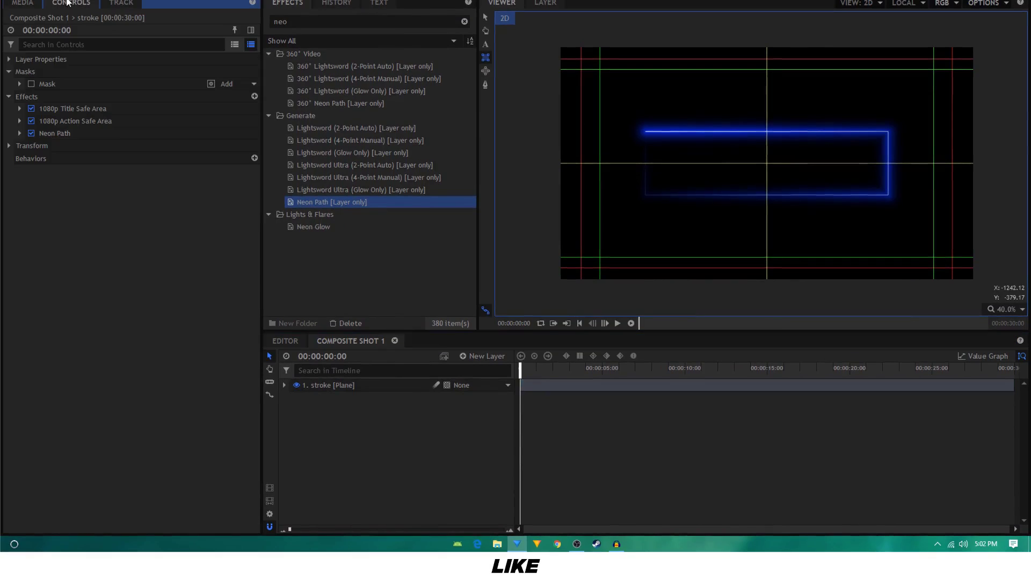
click(56, 133)
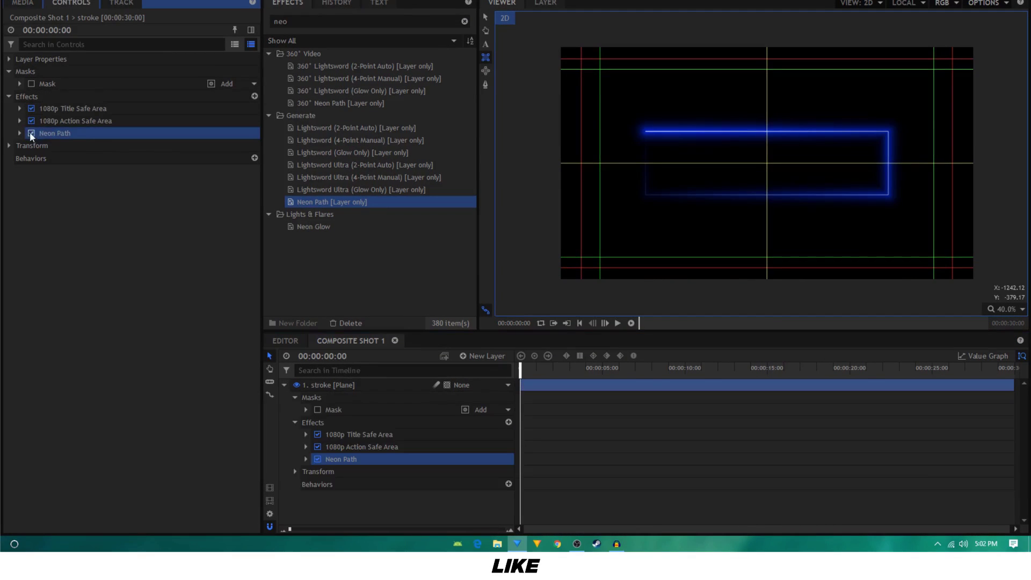
click(60, 120)
key(Delete)
click(69, 105)
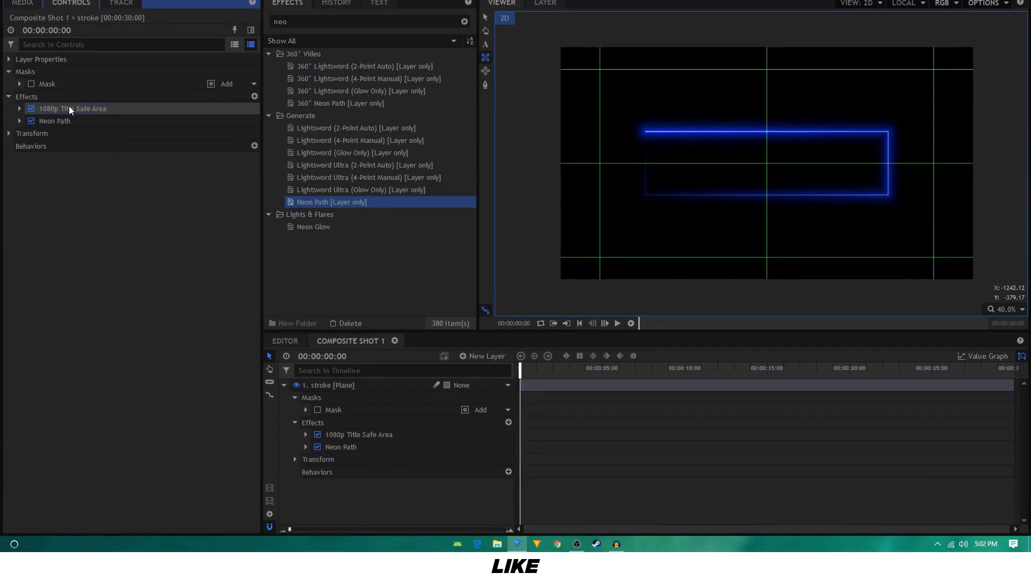
key(Delete)
Set Neon Path's Inner Glow width and Core feather to 0.
click(19, 135)
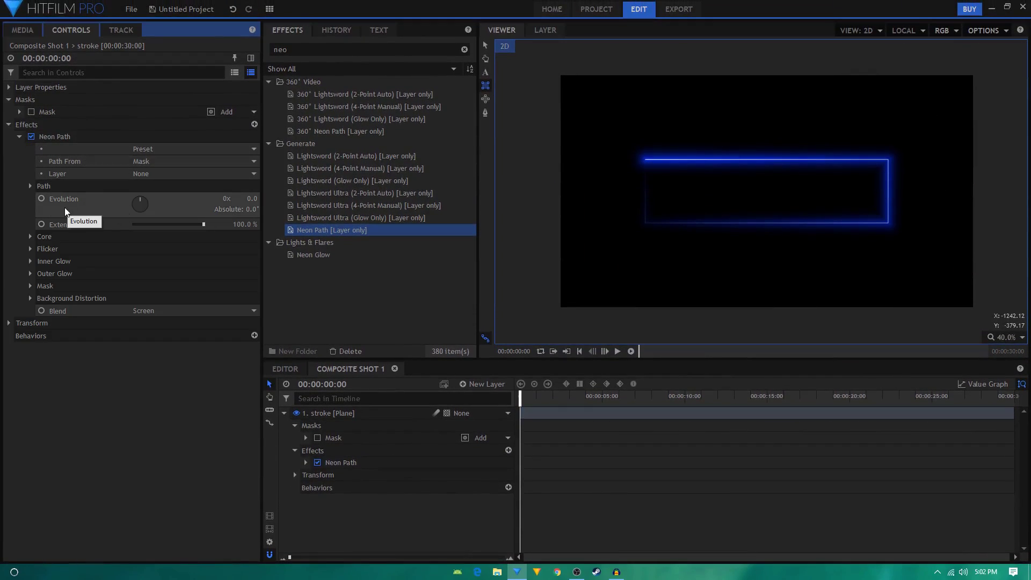
click(30, 262)
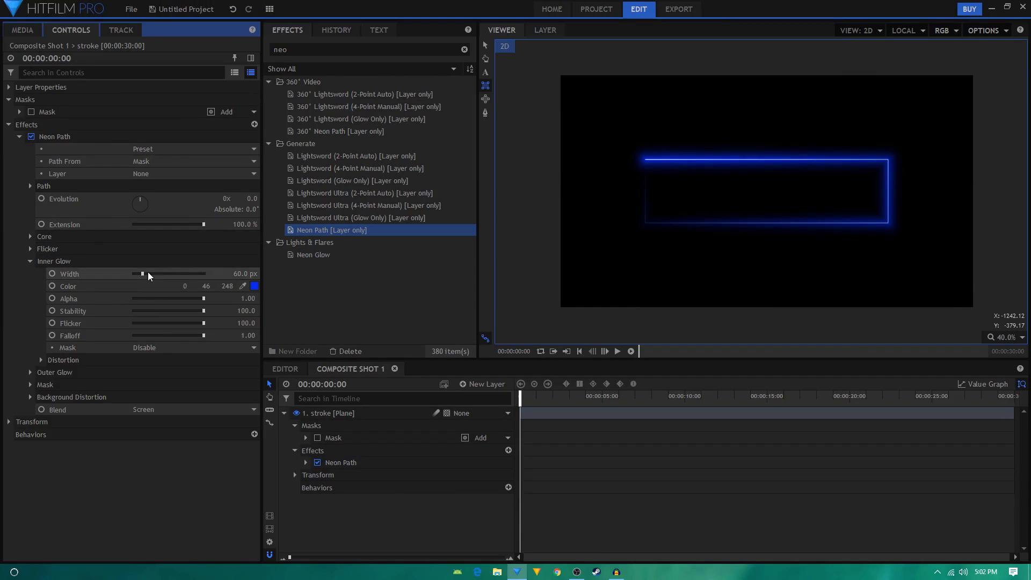
drag(143, 276, 64, 279)
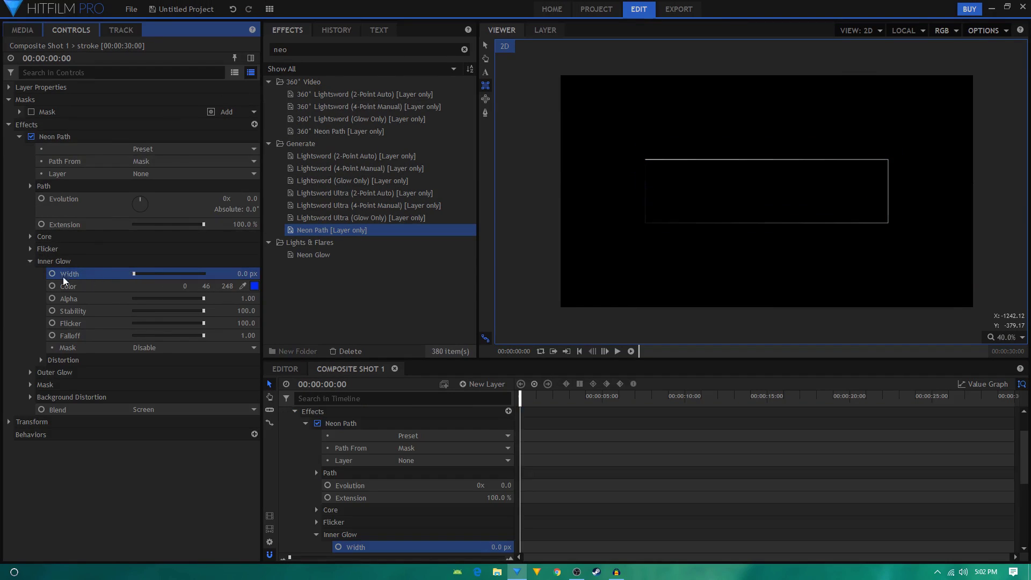
click(31, 261)
click(31, 274)
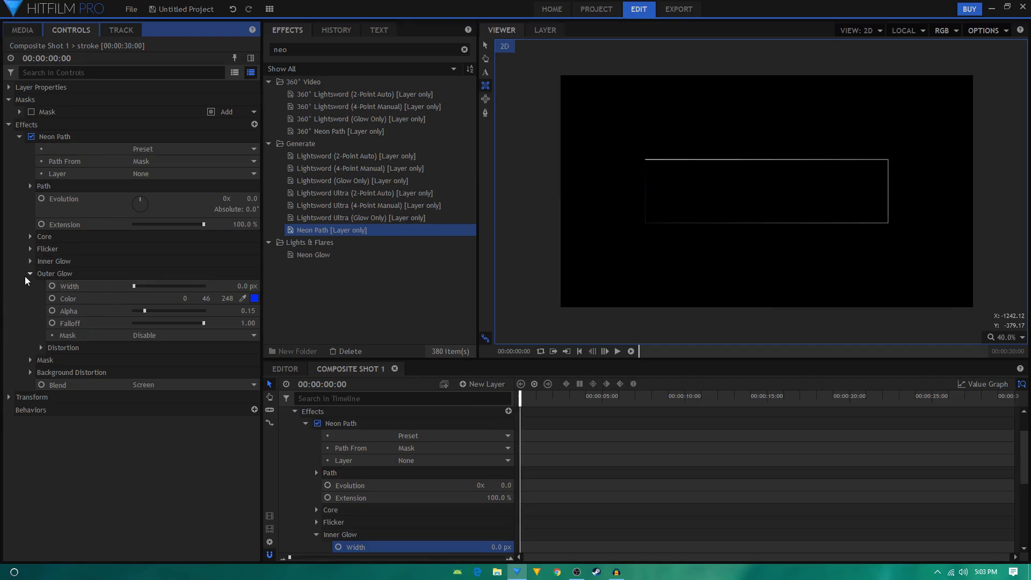
click(30, 275)
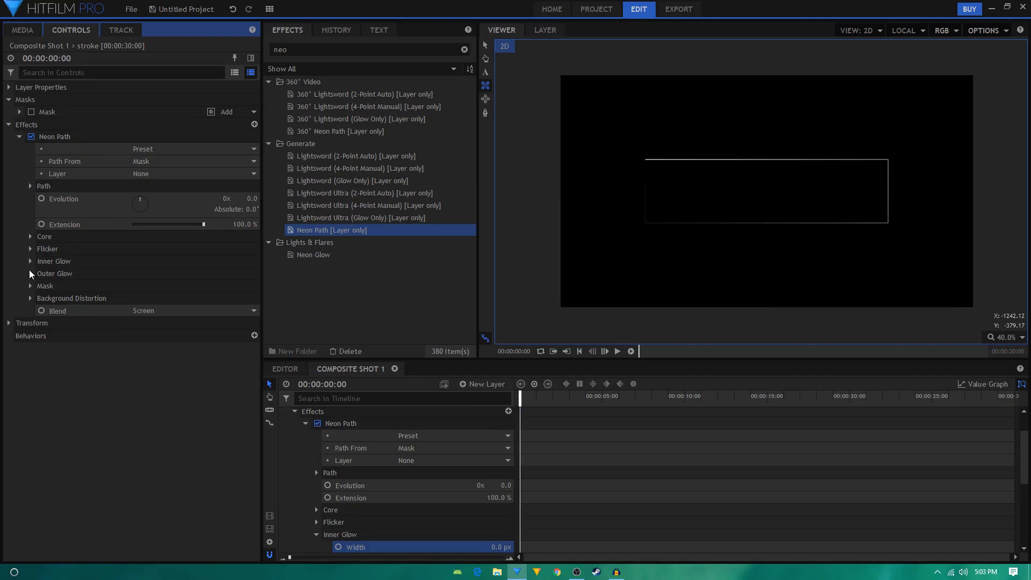
click(30, 237)
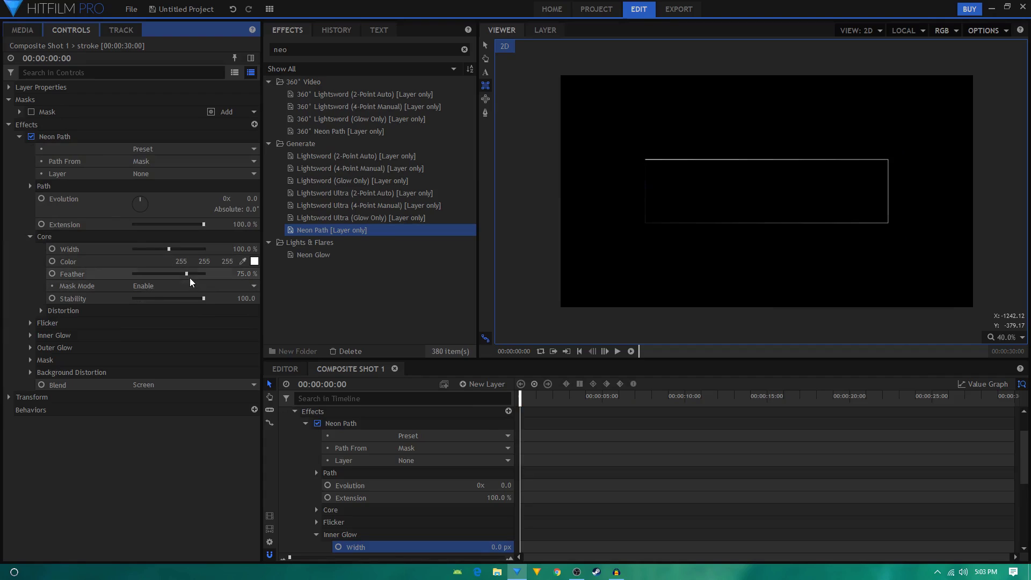
drag(187, 274, 123, 275)
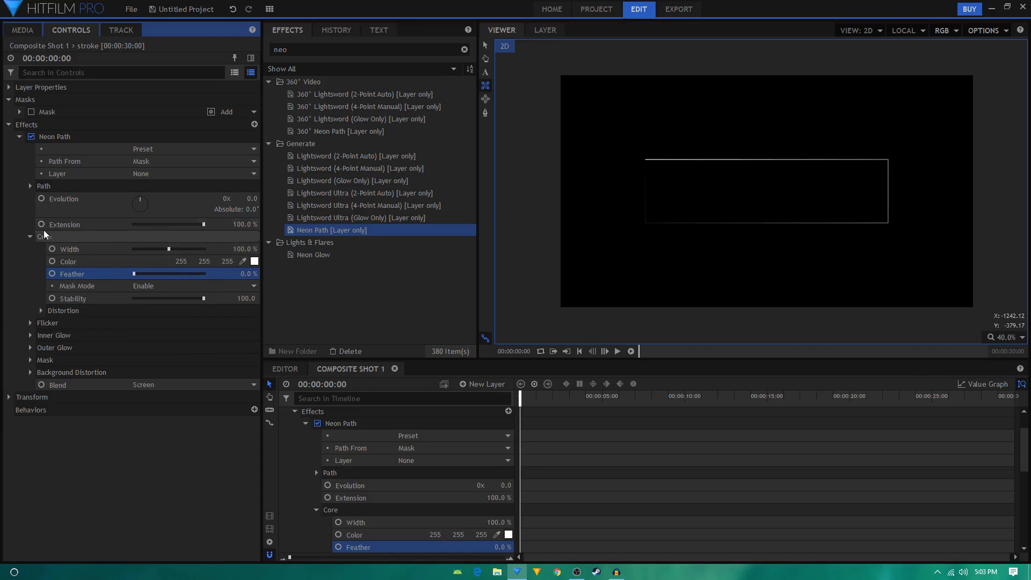
click(29, 237)
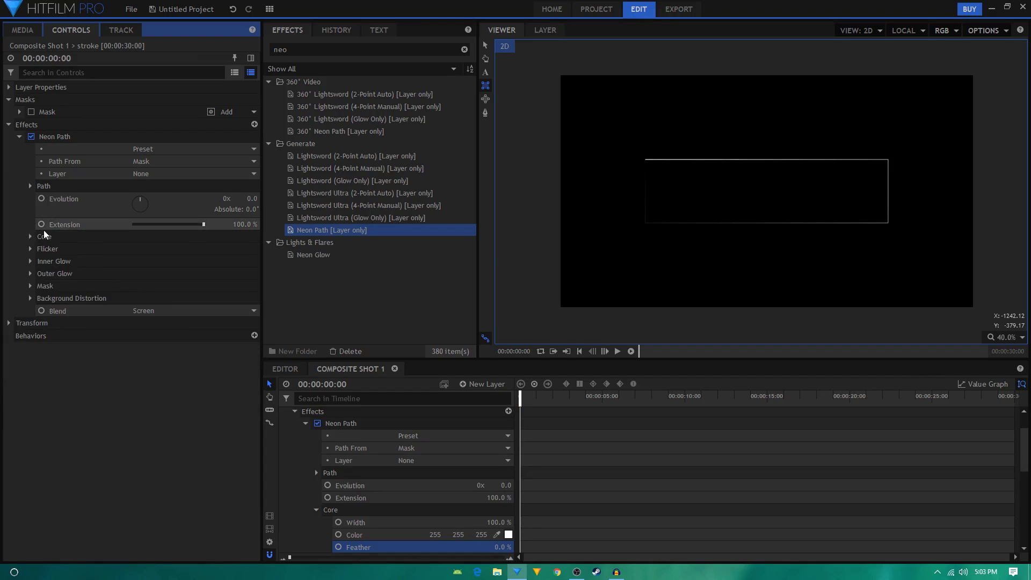
Set the Neon Path start and end widths to 20 px.
click(30, 185)
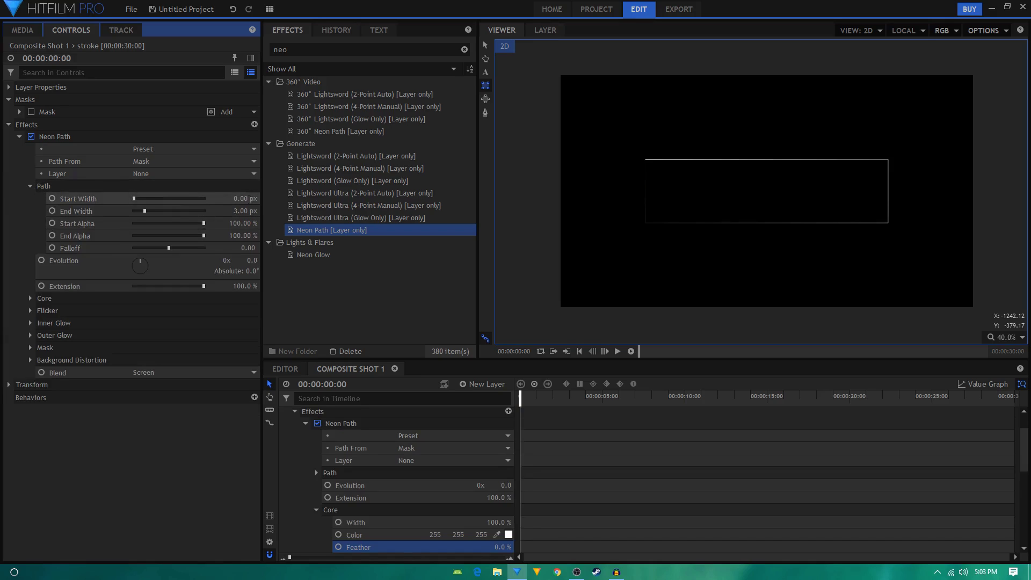
click(237, 199)
text(20)
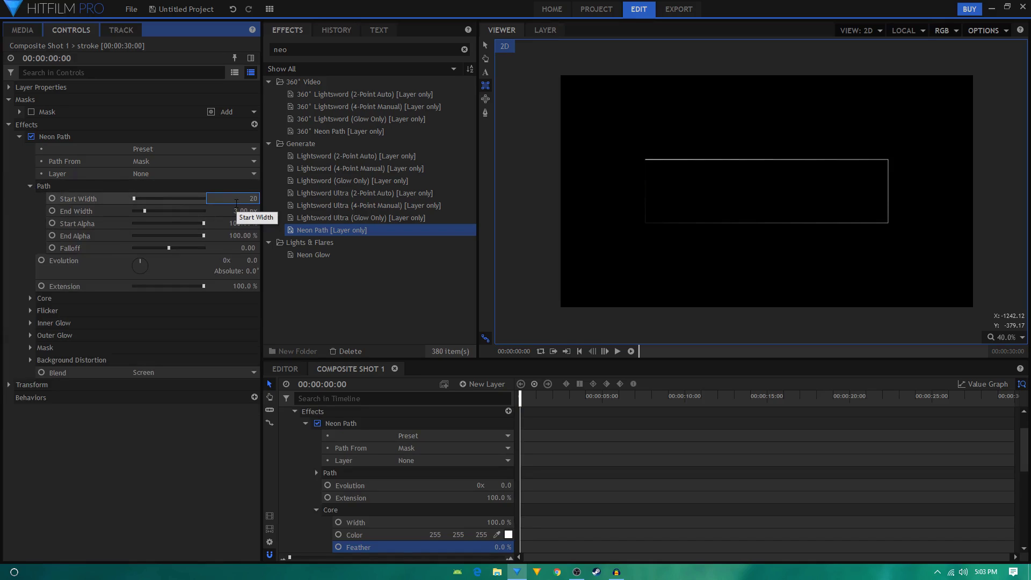
key(Tab)
text(20)
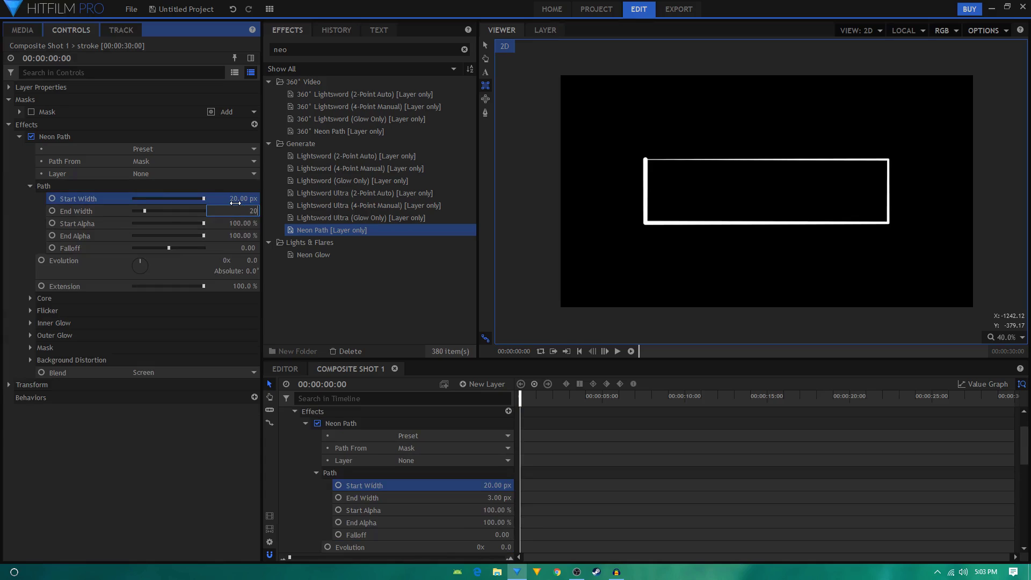
key(Return)
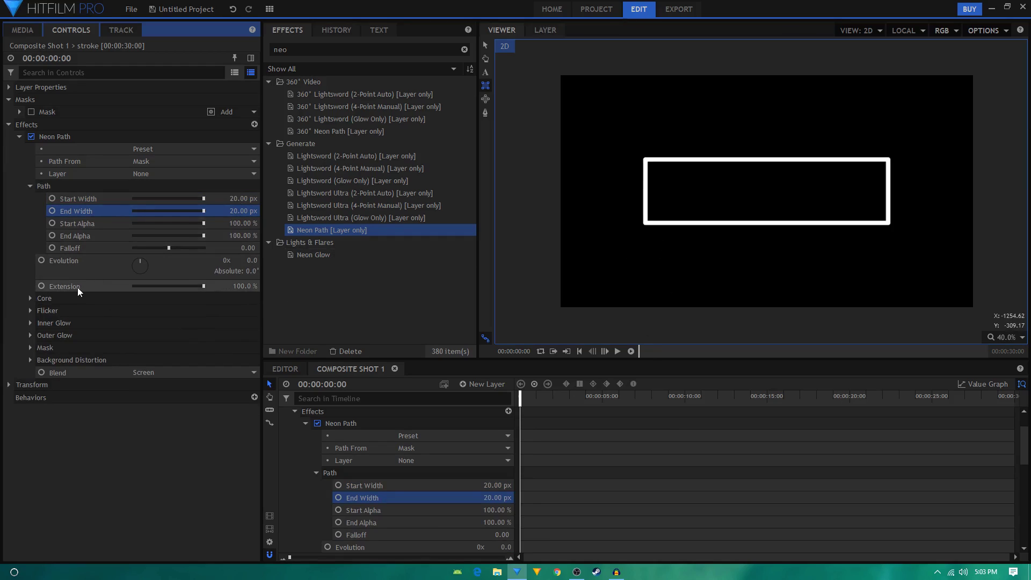
Change Composite Shot 1's duration to 00:00:03:00 in its properties.
click(270, 542)
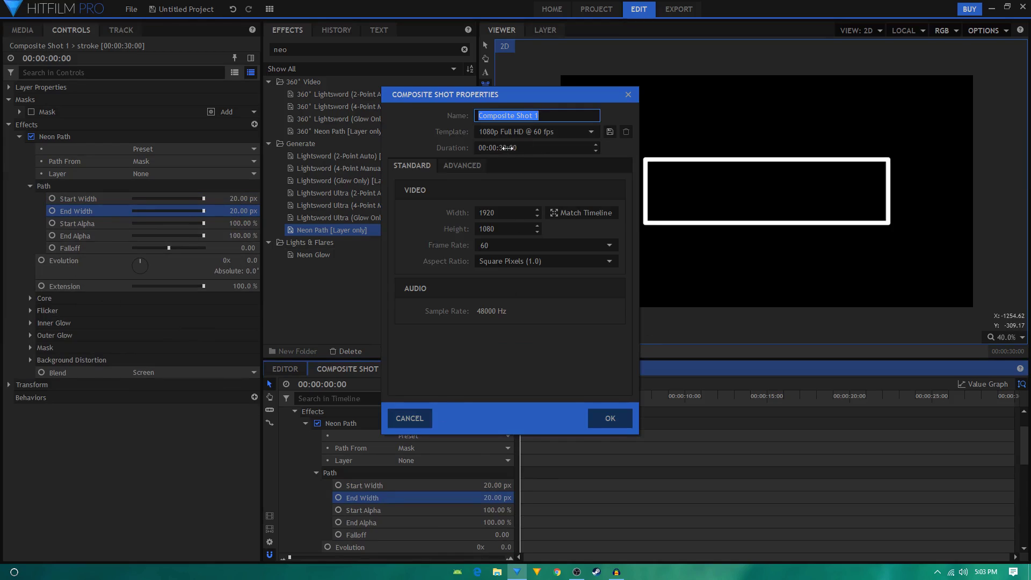
click(524, 149)
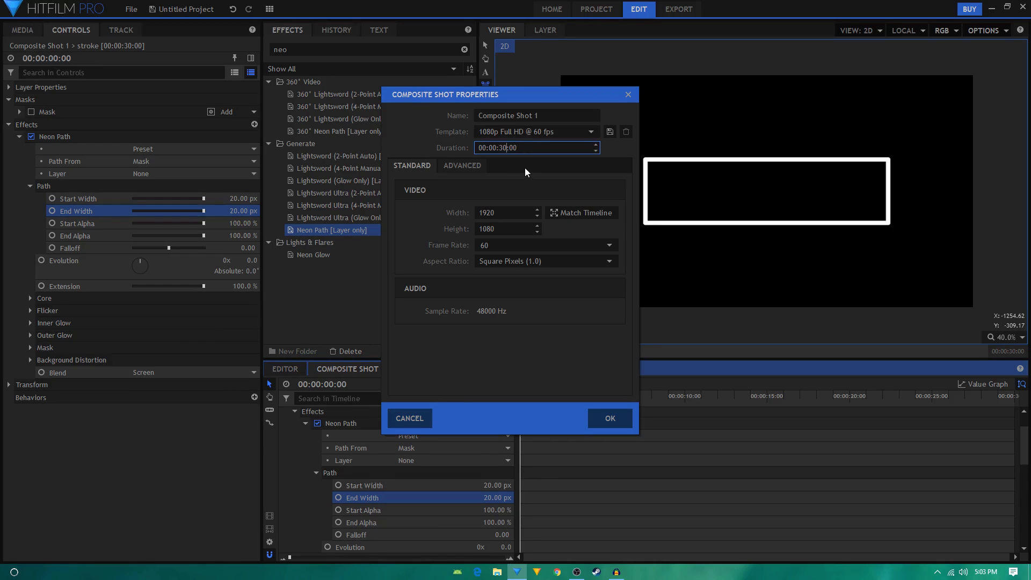
key(Return)
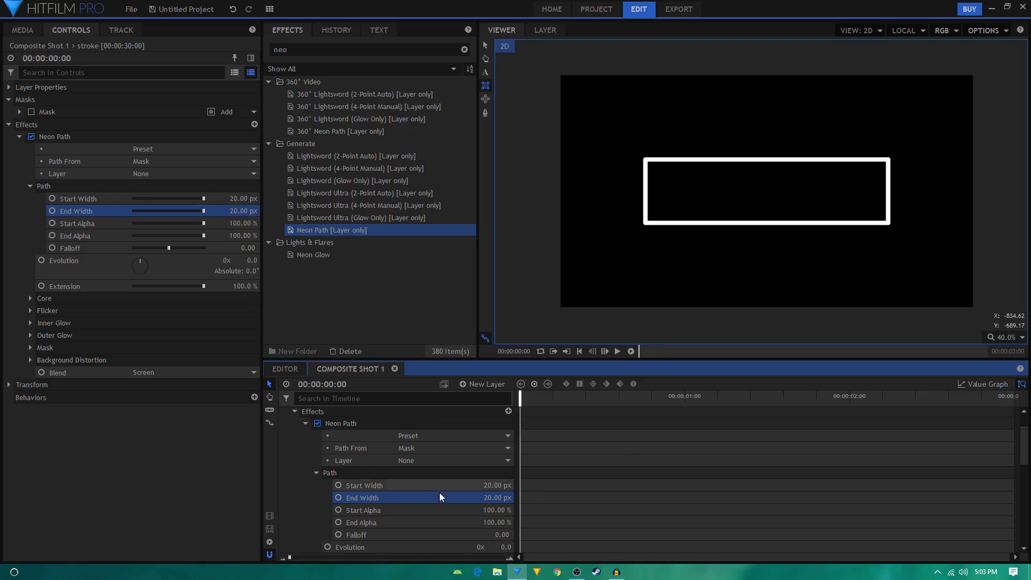
scroll(405, 511, down, 2)
Keyframe Neon Path Extension from 0% at the start to 100% at one second.
click(356, 488)
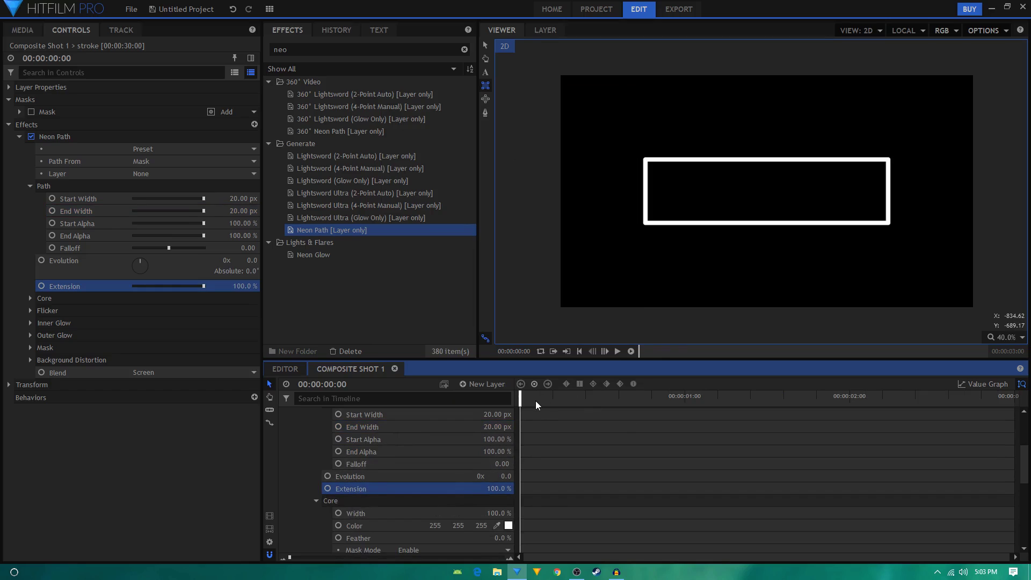
mouse_move(537, 404)
mouse_down()
mouse_move(639, 404)
mouse_move(520, 404)
mouse_up()
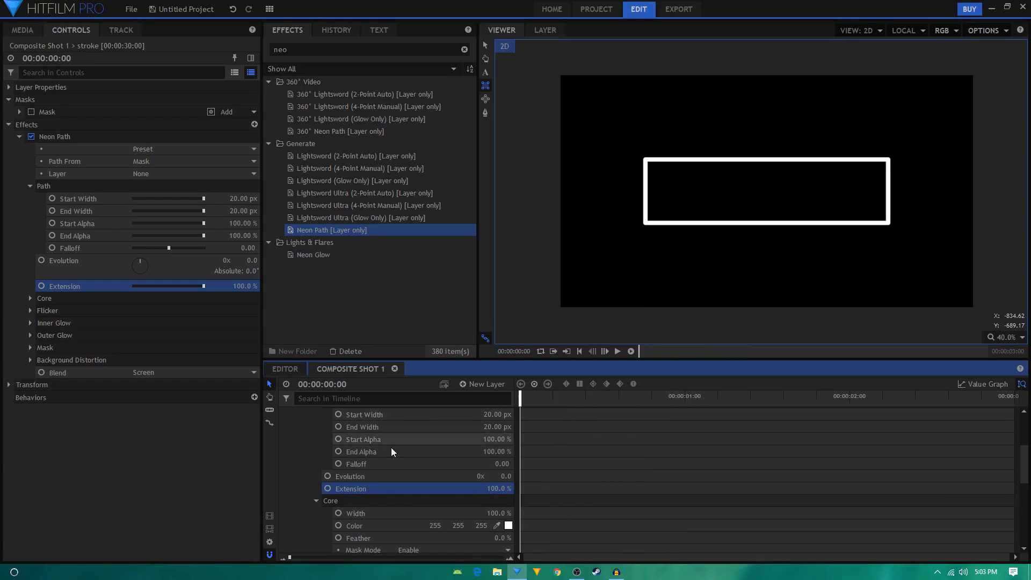
click(328, 489)
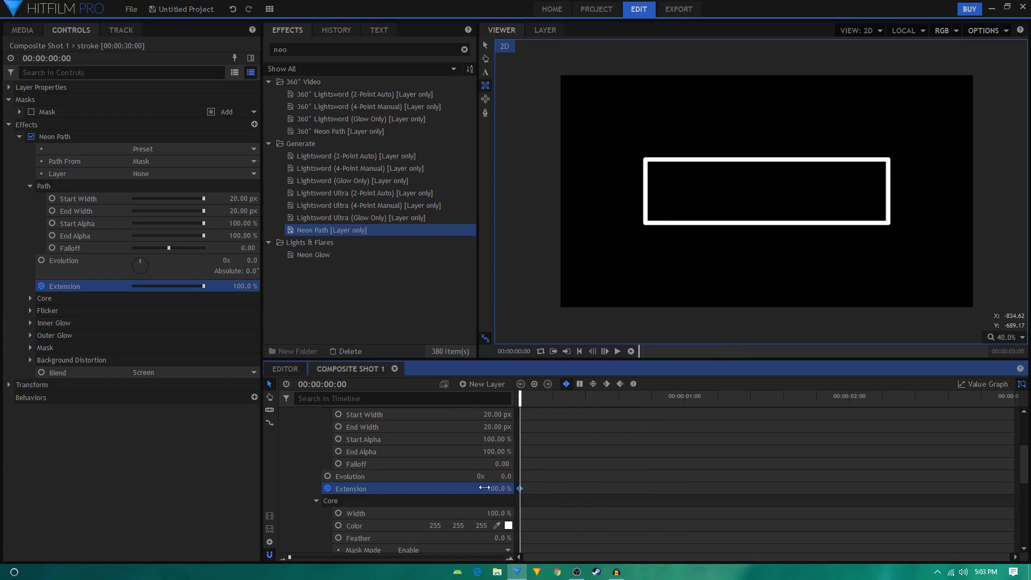
drag(547, 397, 685, 395)
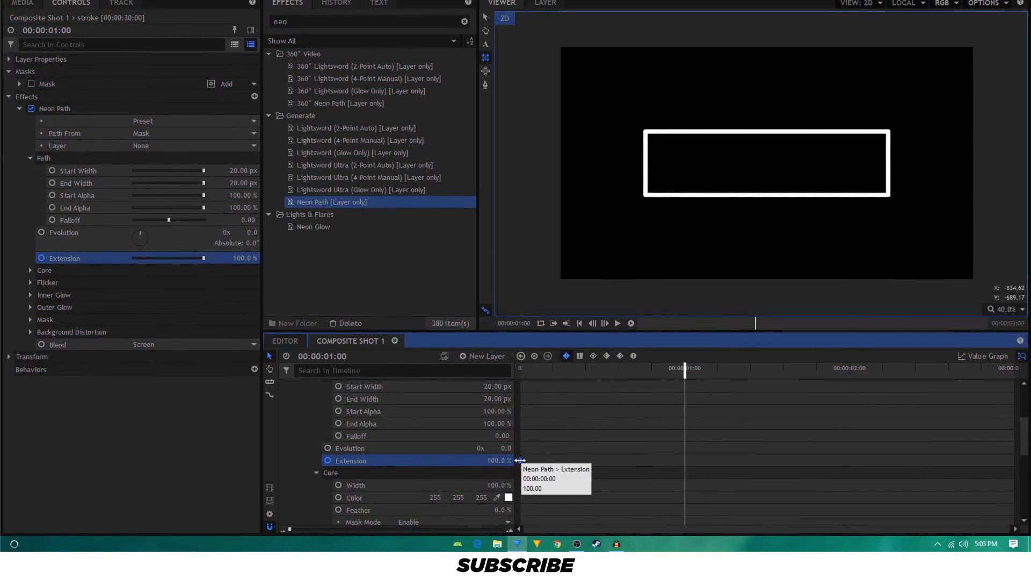
key(Home)
drag(498, 460, 446, 460)
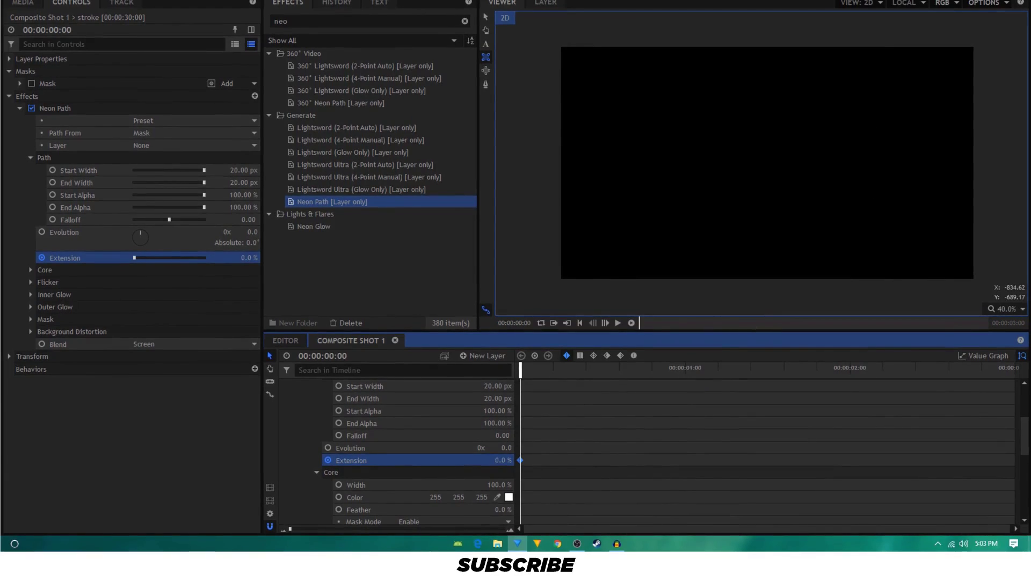
drag(609, 371, 686, 370)
drag(500, 460, 564, 460)
Preview the draw-on and make both Extension keyframes smooth.
mouse_move(579, 379)
mouse_down()
mouse_move(521, 379)
mouse_move(628, 378)
mouse_move(693, 400)
mouse_up()
key(Home)
drag(698, 478, 519, 498)
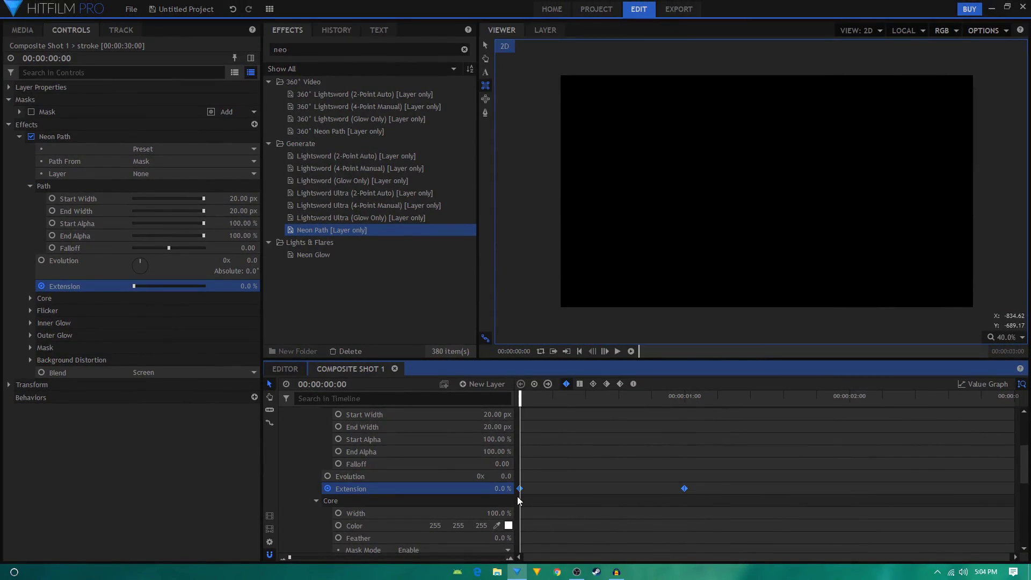
click(635, 387)
Drag both Extension keyframes' Bezier handles in the Value Graph for a steeper ease, then preview.
click(976, 390)
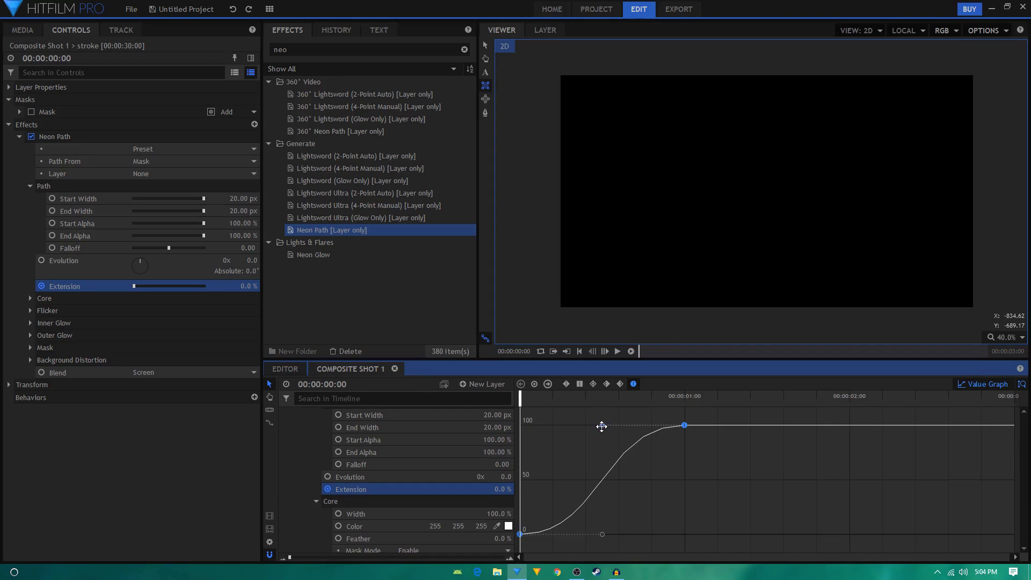
drag(604, 424, 551, 425)
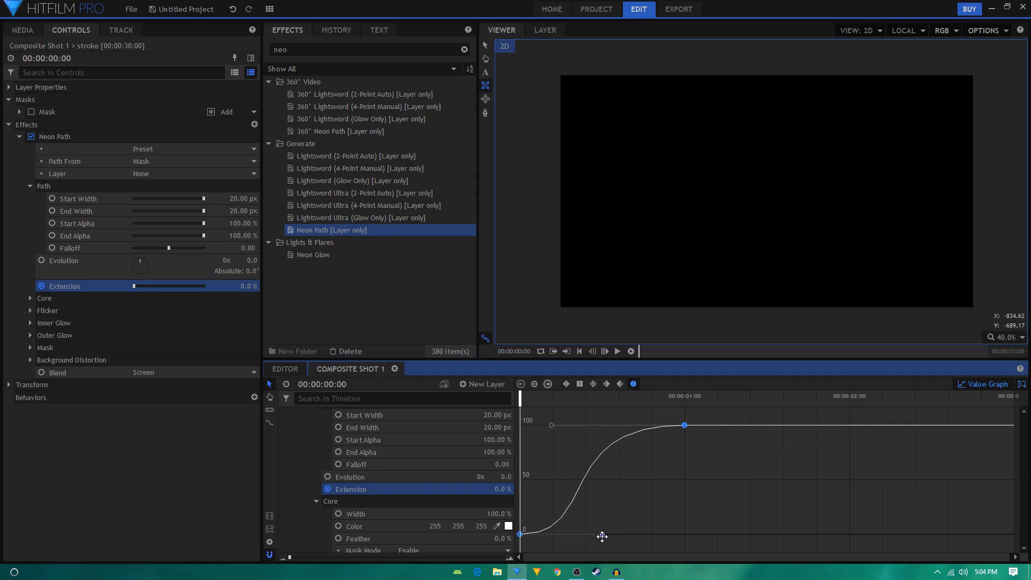
drag(602, 534, 671, 534)
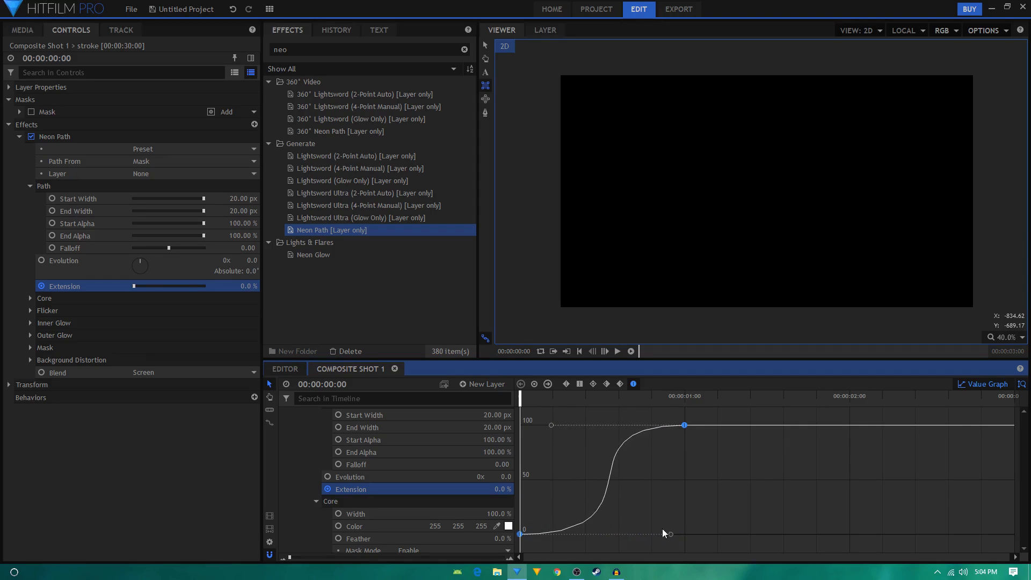
key(space)
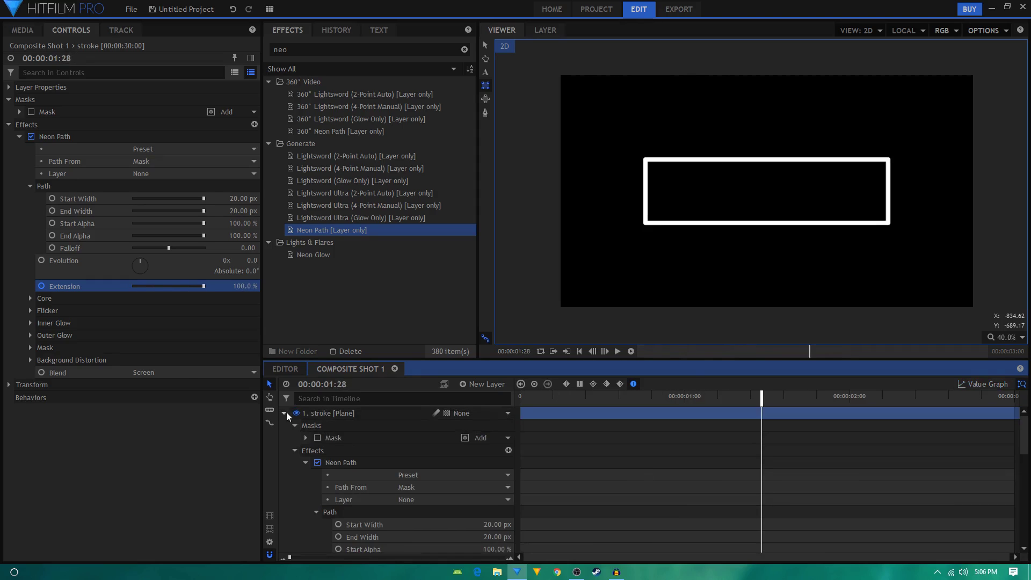
Reveal the Evolution property and test shifting where the neon stroke begins.
click(284, 413)
click(347, 454)
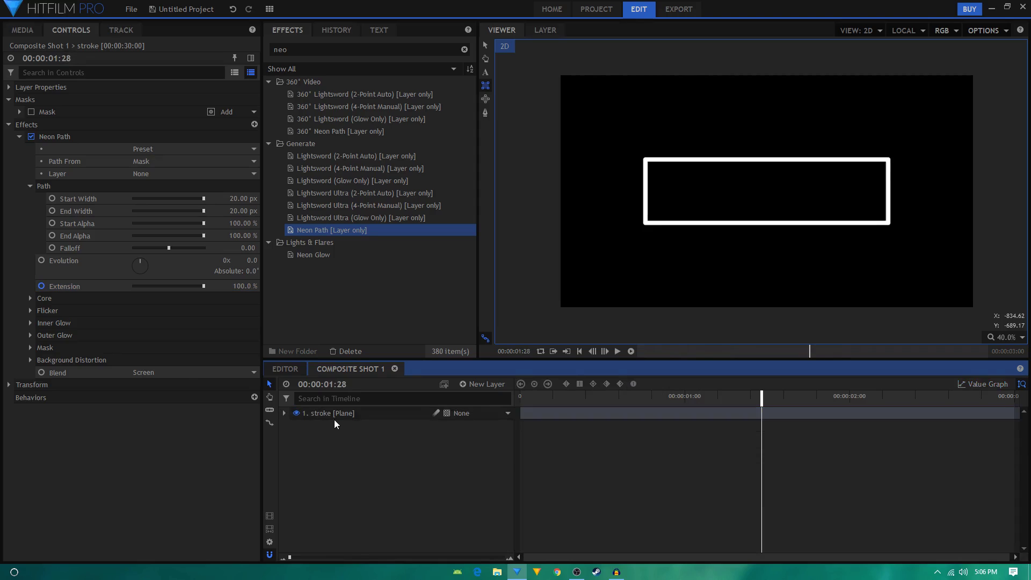
click(284, 414)
mouse_move(551, 403)
mouse_down()
mouse_move(481, 396)
mouse_move(559, 396)
mouse_up()
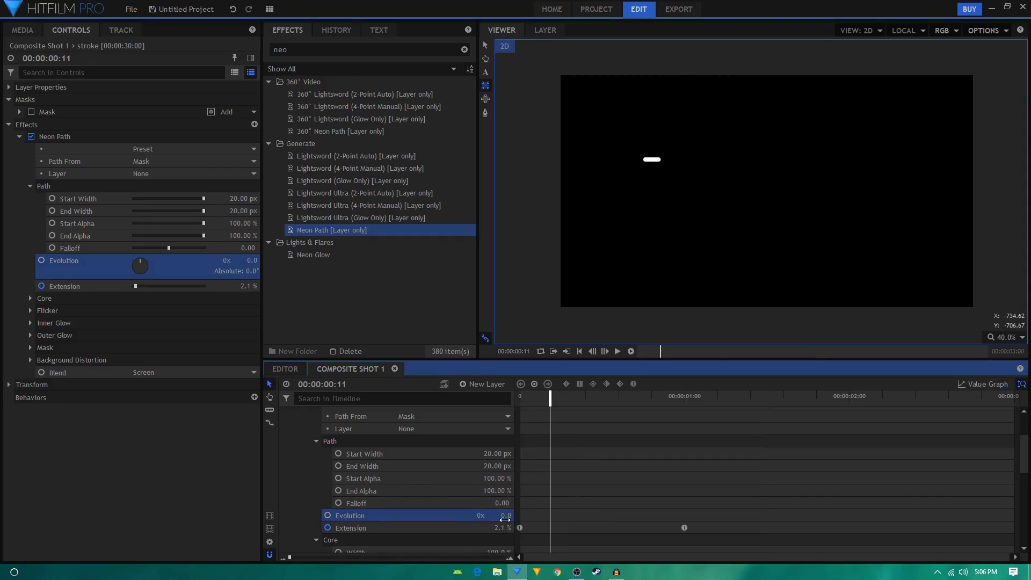
drag(505, 516, 516, 516)
drag(548, 402, 552, 402)
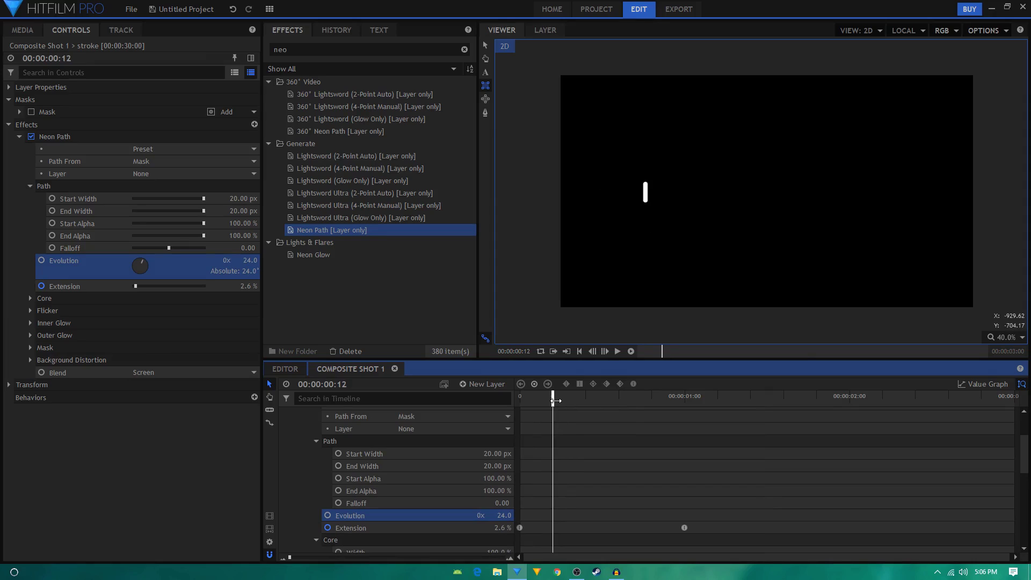
drag(556, 401, 521, 404)
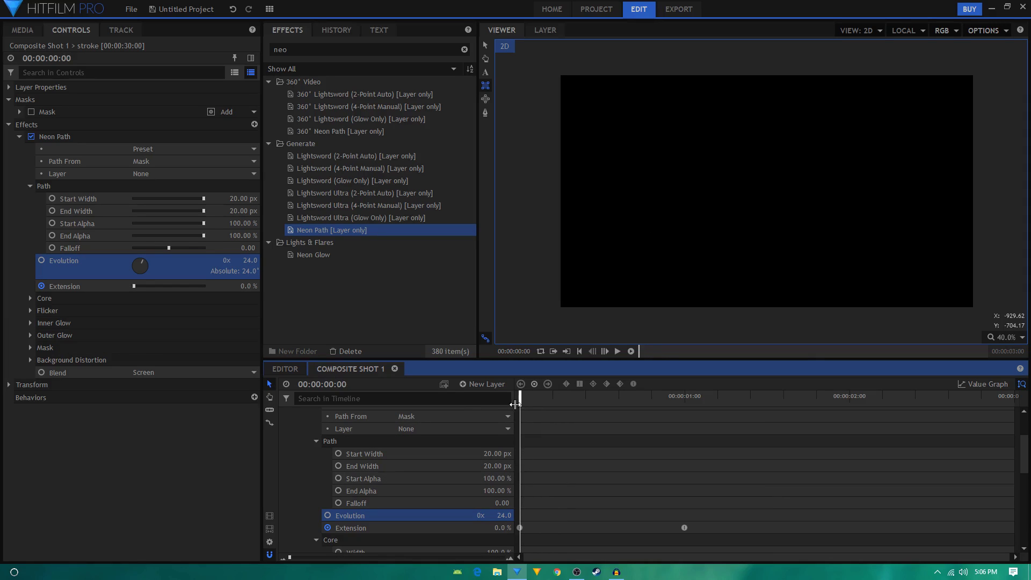
Set Evolution to 30 at the first frame after trying other values.
click(502, 516)
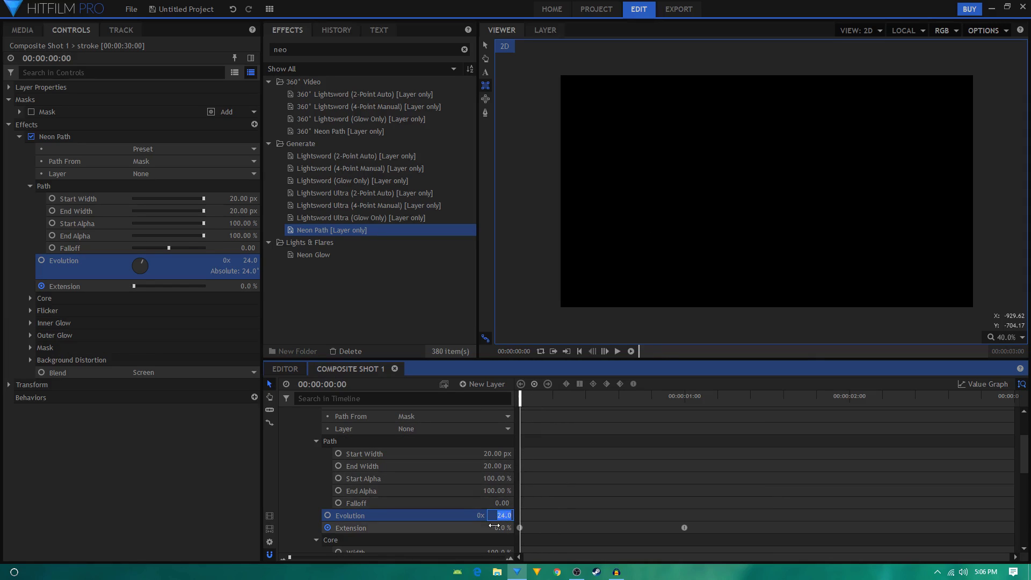
text(3)
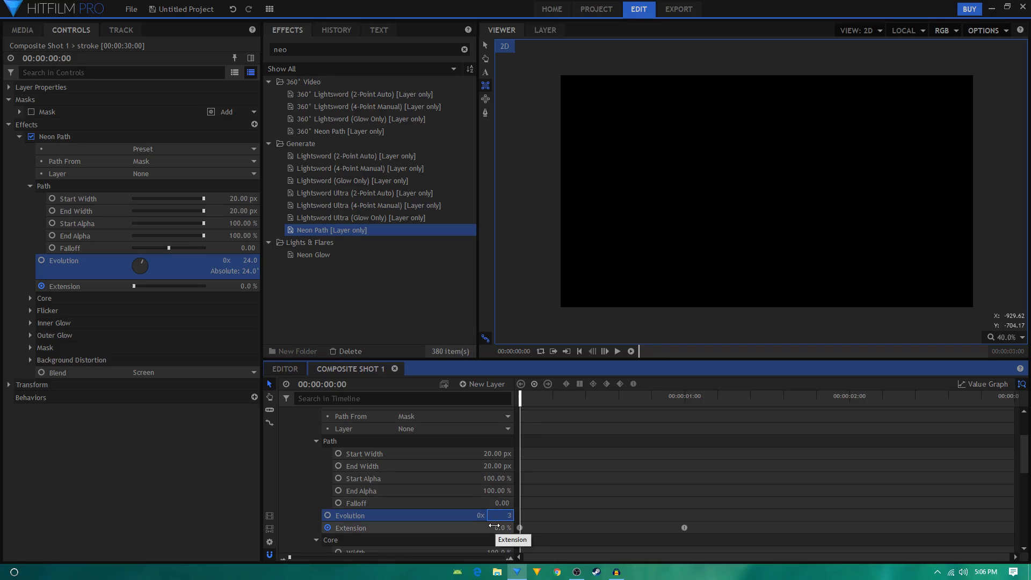
text(0)
key(Return)
drag(537, 398, 644, 399)
drag(504, 515, 535, 515)
mouse_move(539, 398)
mouse_down()
mouse_move(511, 396)
mouse_move(661, 410)
mouse_move(511, 396)
mouse_up()
drag(495, 516, 502, 520)
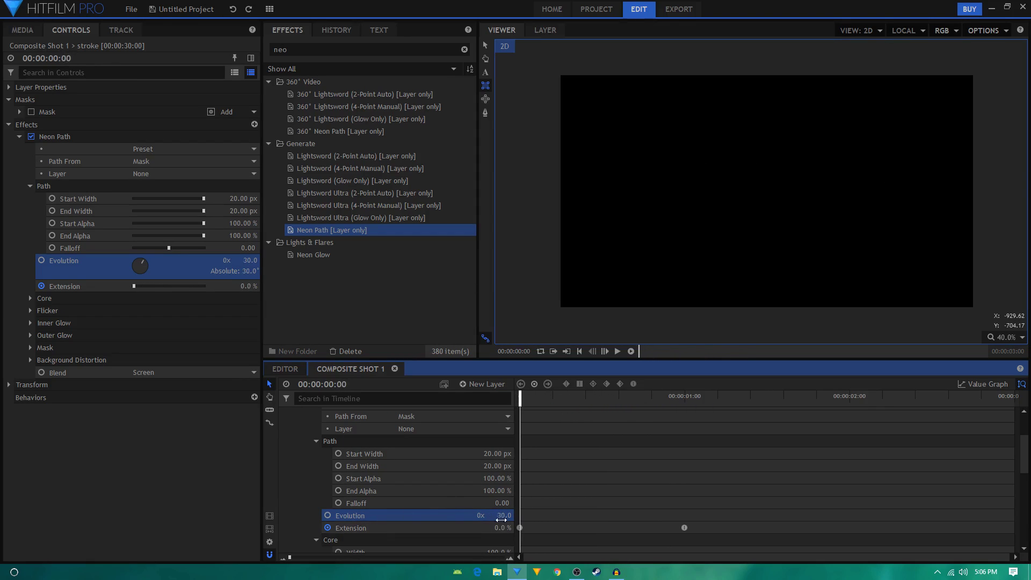
Keyframe Evolution from 30 at the start to -50, moving that keyframe to one second.
click(327, 515)
drag(549, 407, 638, 397)
drag(505, 515, 485, 516)
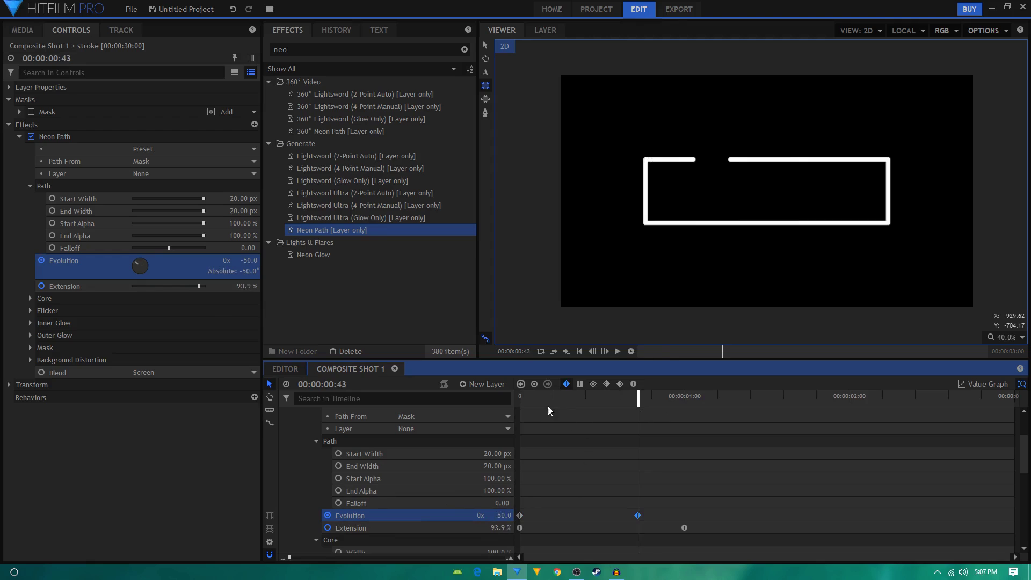
click(520, 397)
key(space)
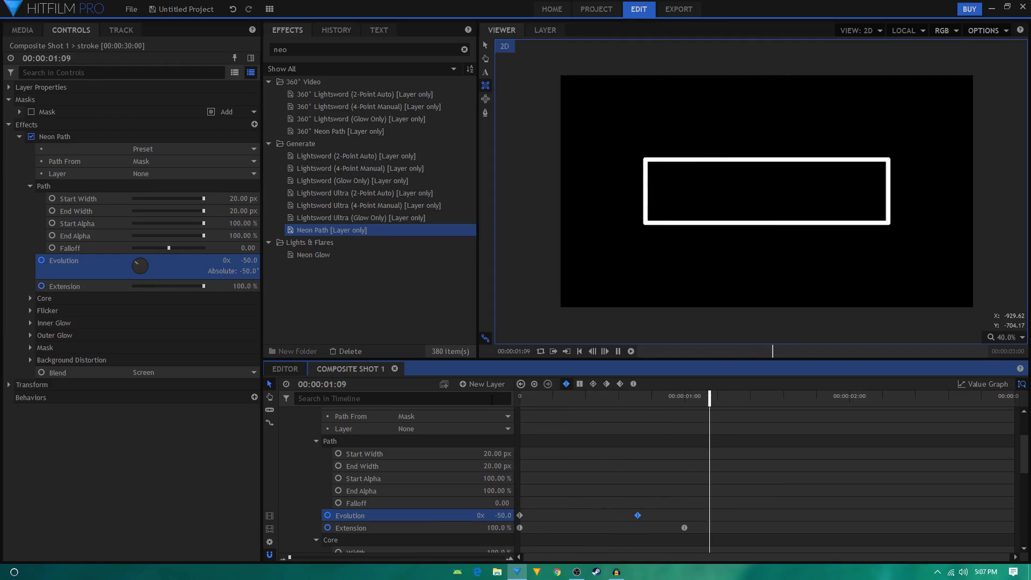
key(space)
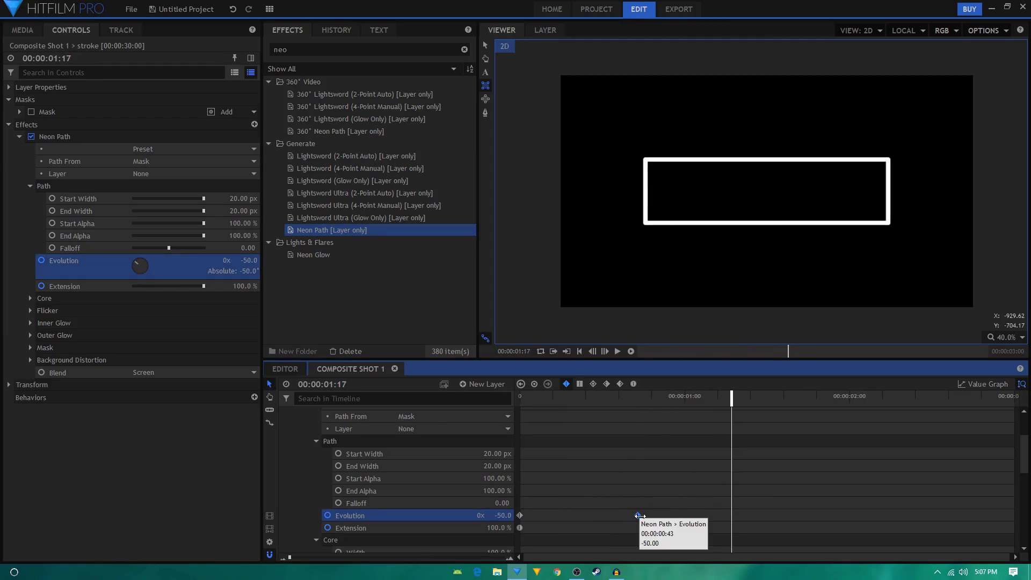
drag(637, 515, 518, 515)
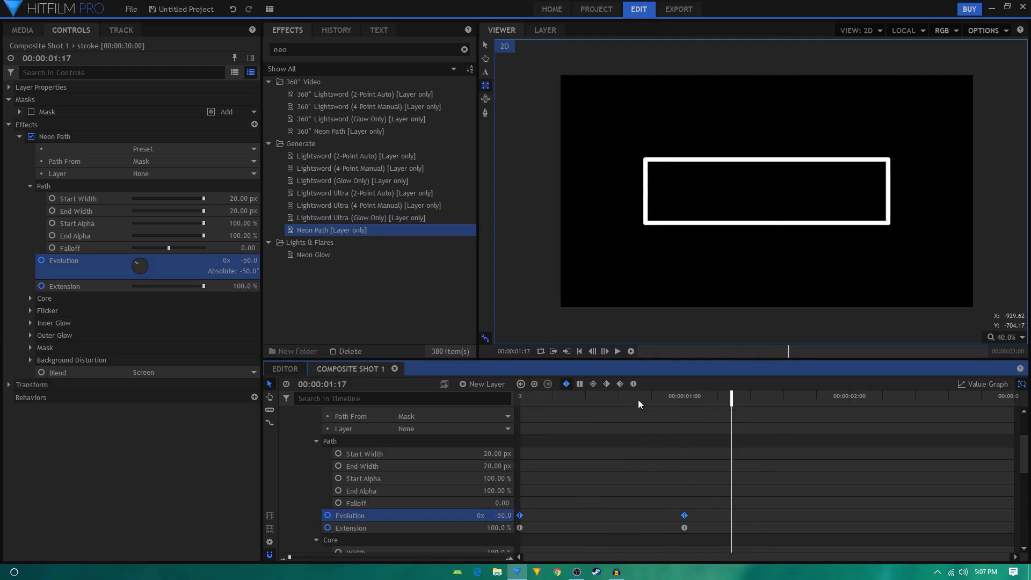
Smooth the Evolution keyframes and lengthen their eases in the Value Graph, then preview.
click(634, 383)
click(964, 384)
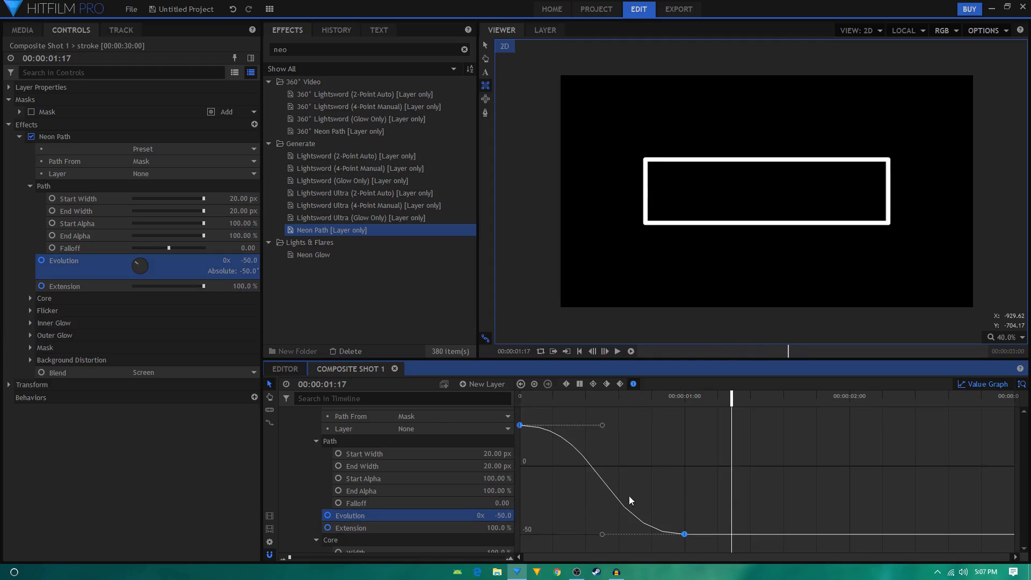
drag(603, 534, 520, 535)
drag(605, 426, 651, 425)
drag(520, 534, 550, 534)
drag(542, 397, 508, 400)
key(space)
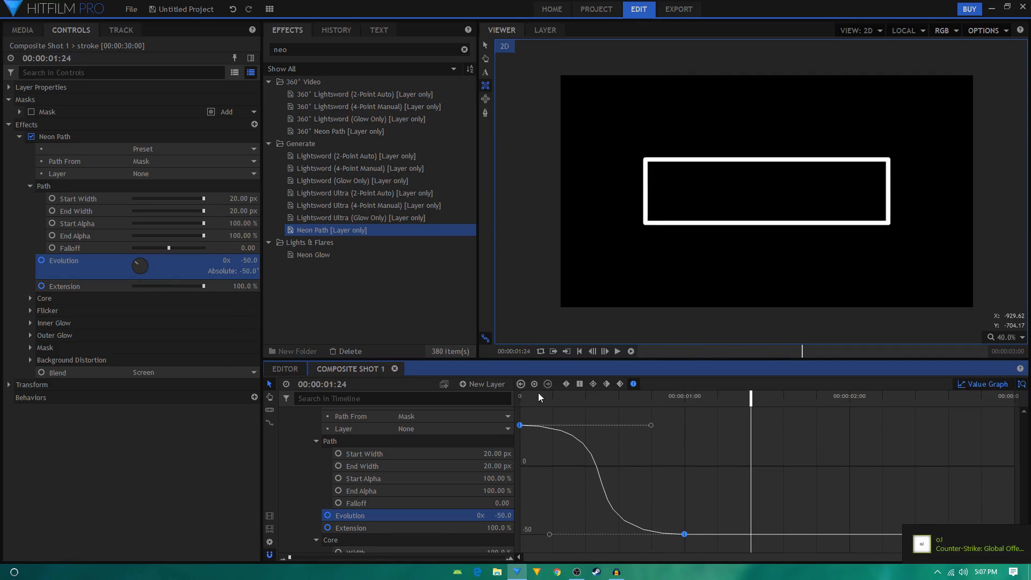
scroll(297, 421, up, 3)
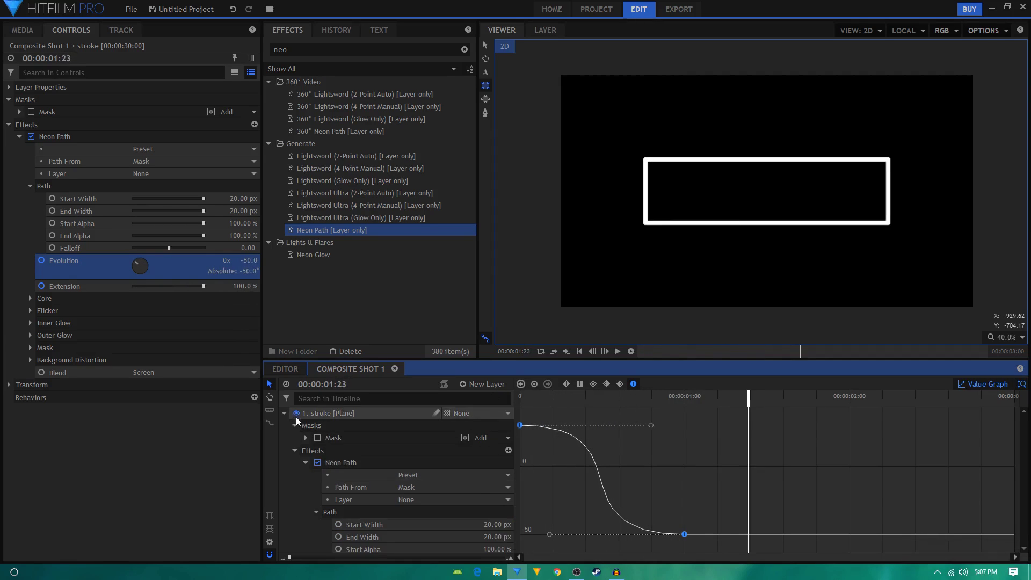
click(284, 413)
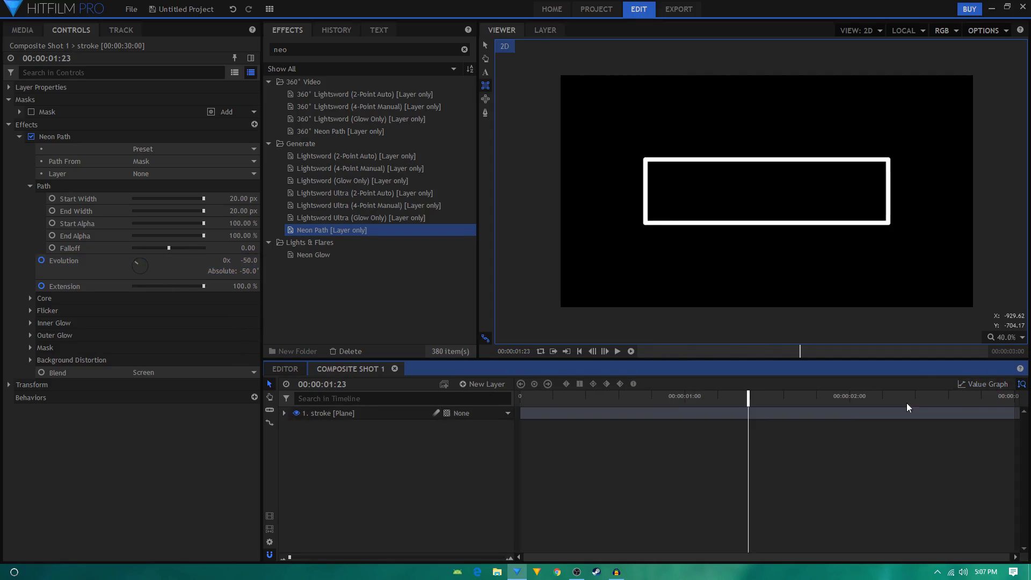
Add a 1920×1080 text layer reading INSPIRING and select all its text.
click(483, 384)
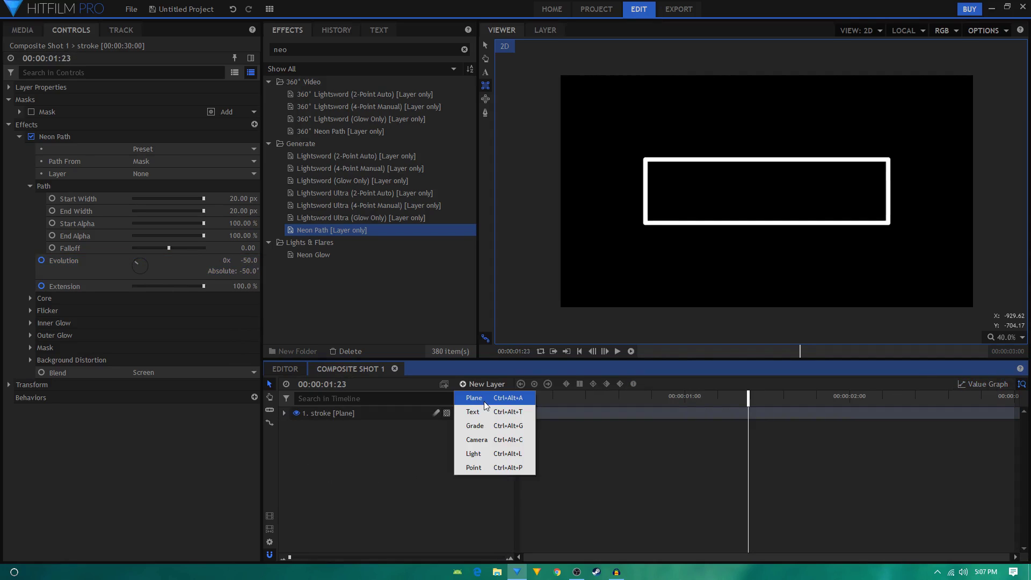
click(488, 412)
key(ctrl+a)
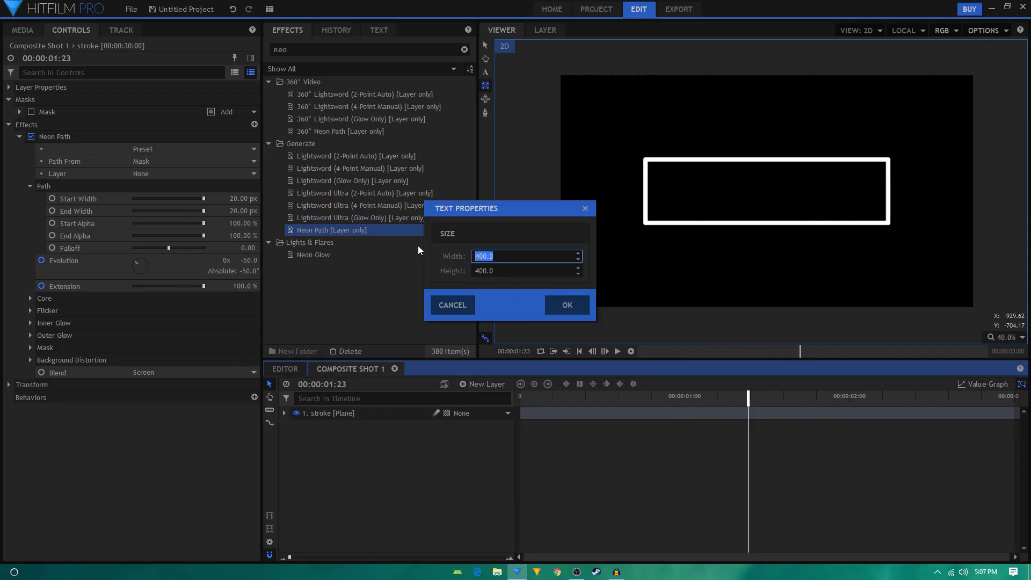
text(1920)
key(Tab)
text(10)
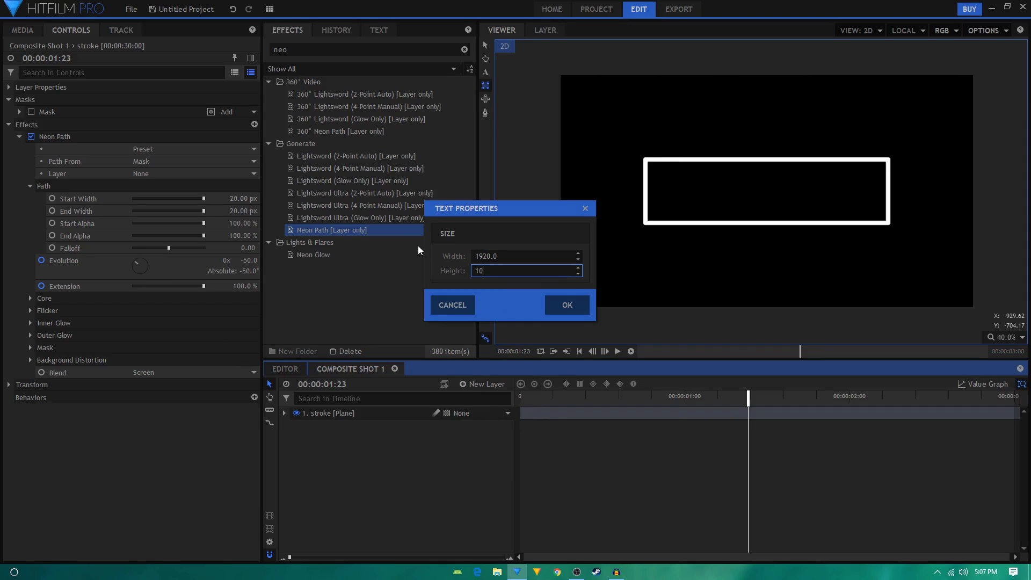
text(80)
click(587, 305)
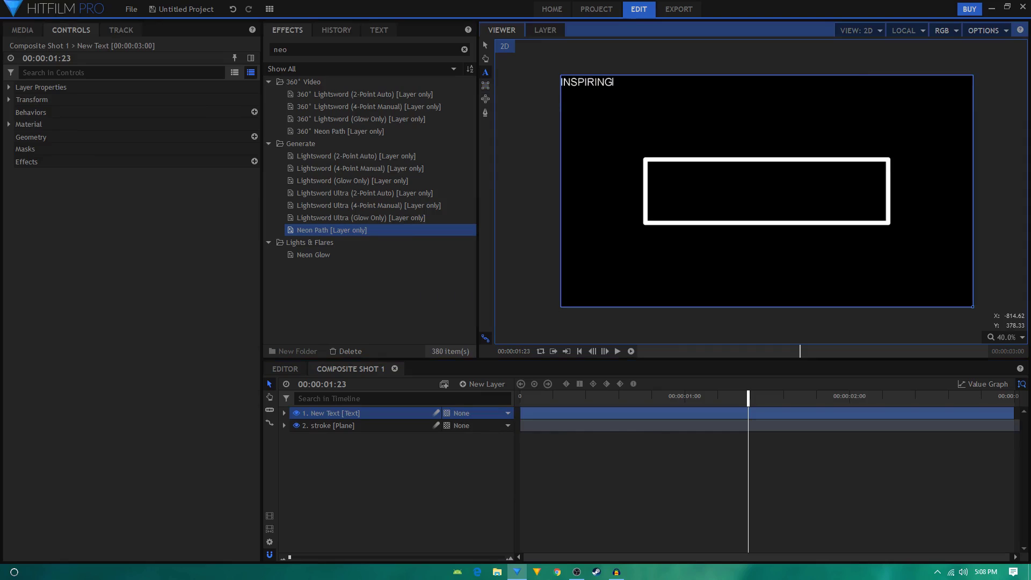
key(ctrl+a)
Format INSPIRING as Gotham Black, size 125, centre-aligned, with tracking widened to 21.
click(378, 30)
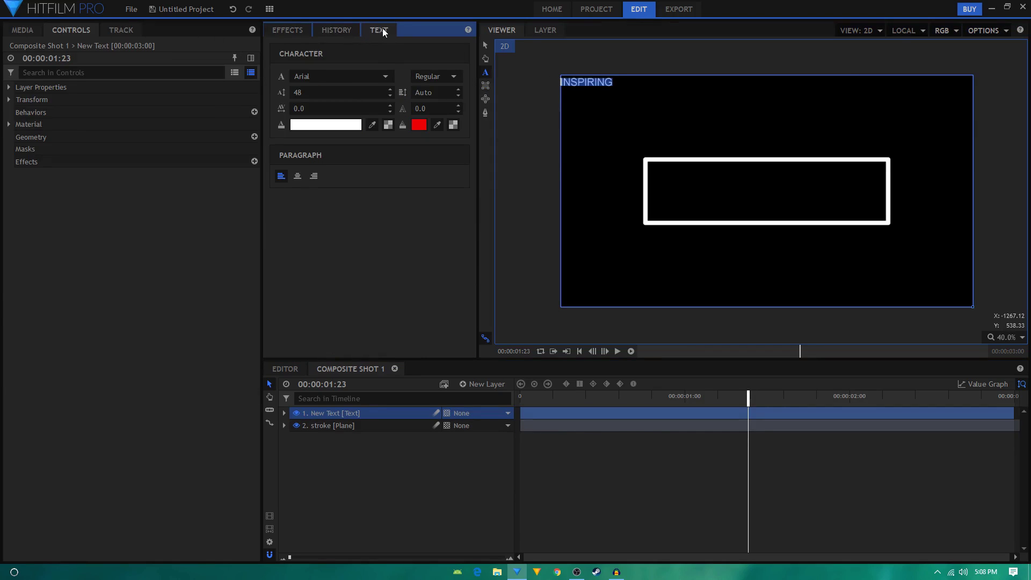
click(370, 76)
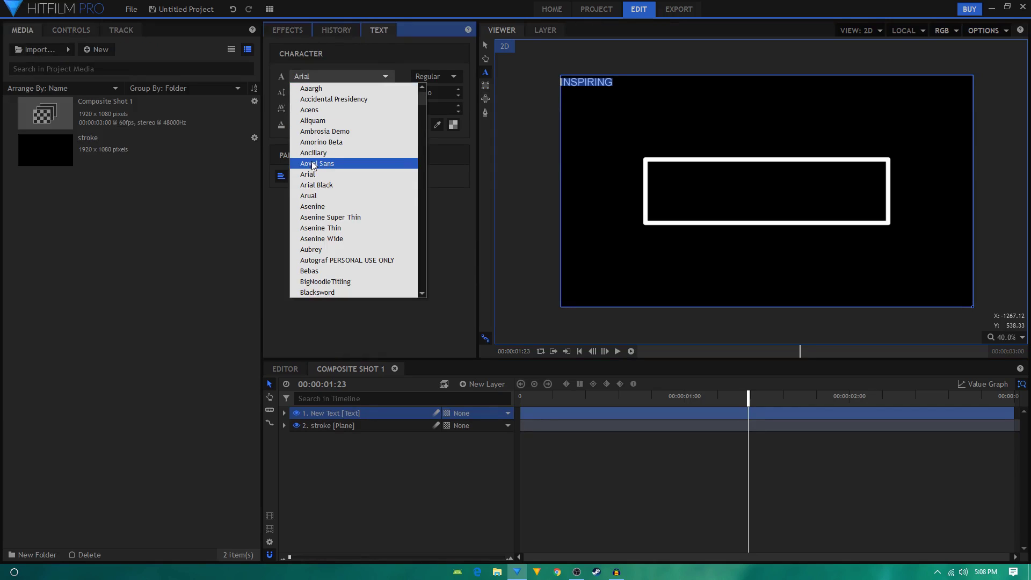
scroll(338, 290, down, 20)
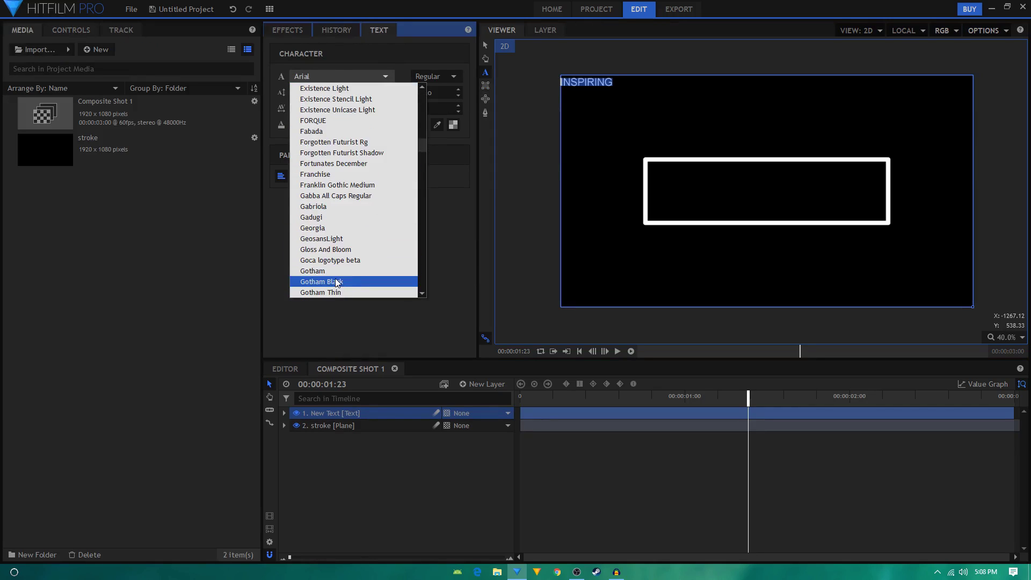
scroll(335, 282, down, 1)
click(351, 250)
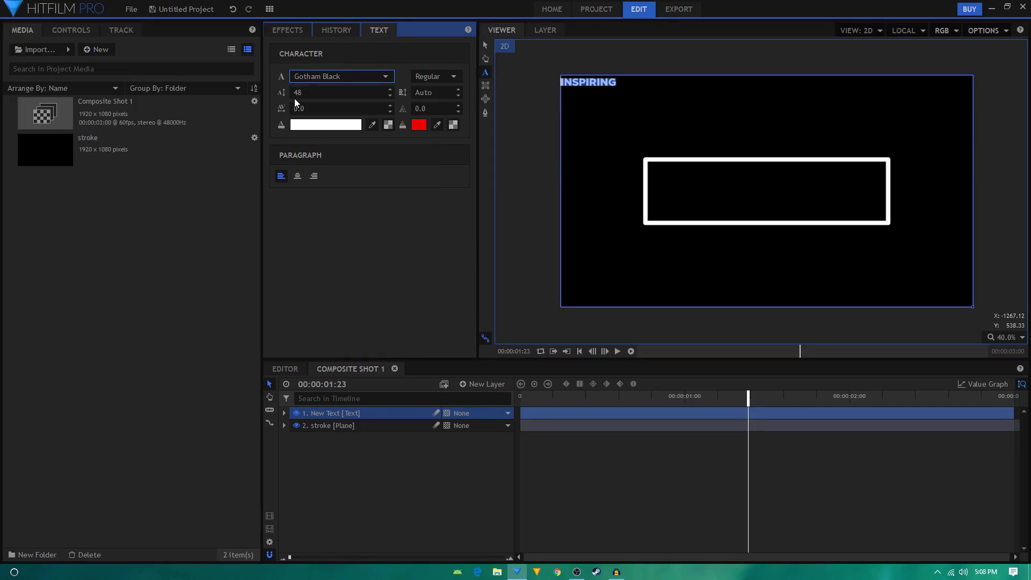
click(297, 176)
drag(333, 109, 400, 109)
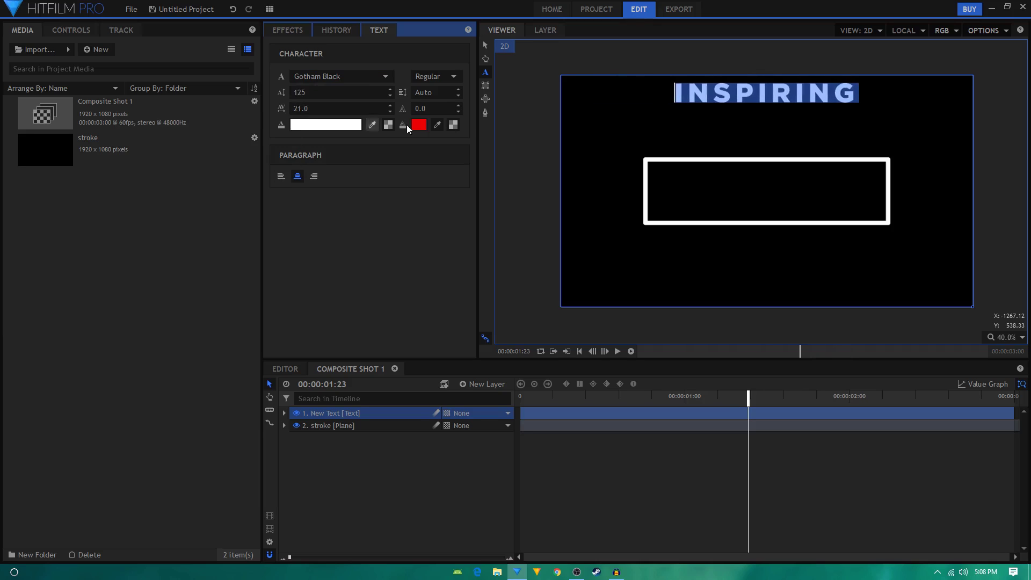
Move INSPIRING down into the middle of the white rectangle.
click(487, 45)
drag(767, 167, 767, 268)
click(463, 461)
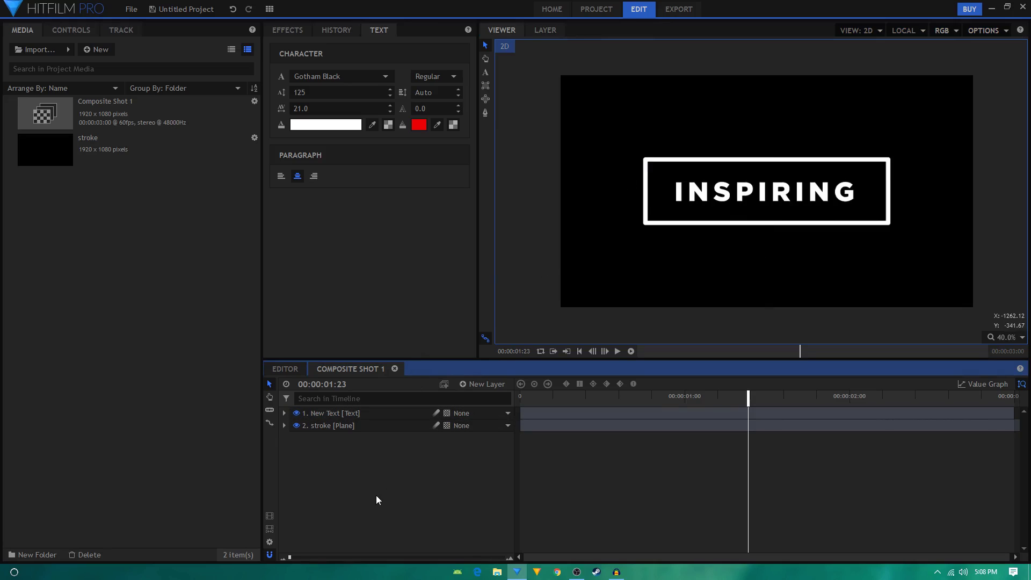
Keyframe INSPIRING's Position at 1 s and start it below the box at Y -704.
click(335, 417)
click(283, 413)
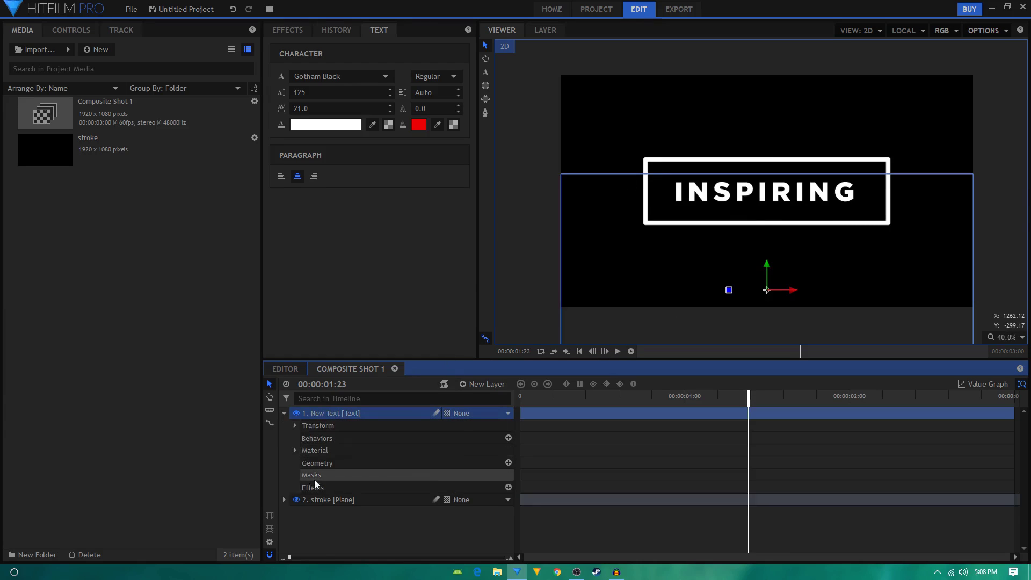
click(294, 426)
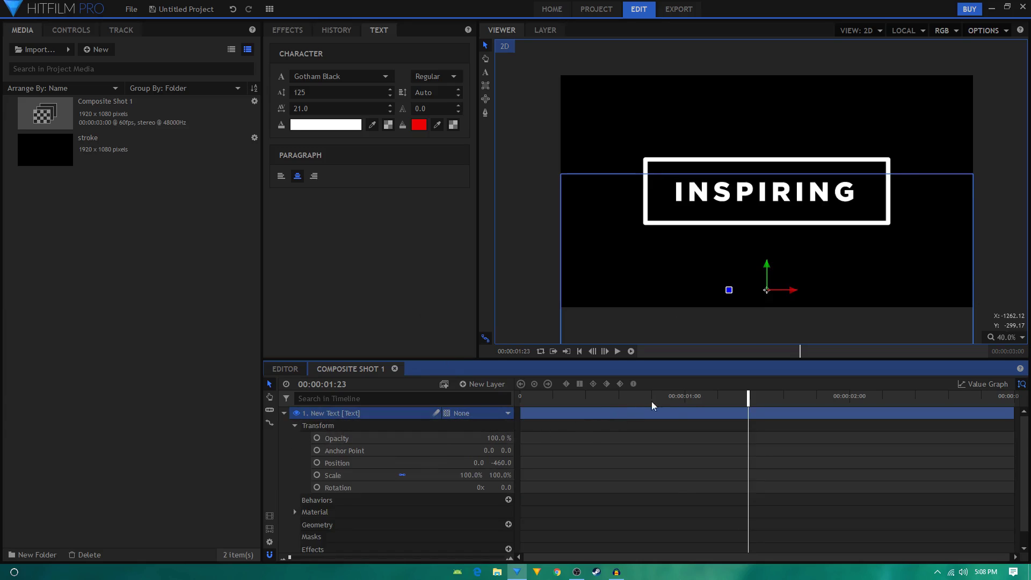
drag(677, 396, 520, 396)
click(316, 464)
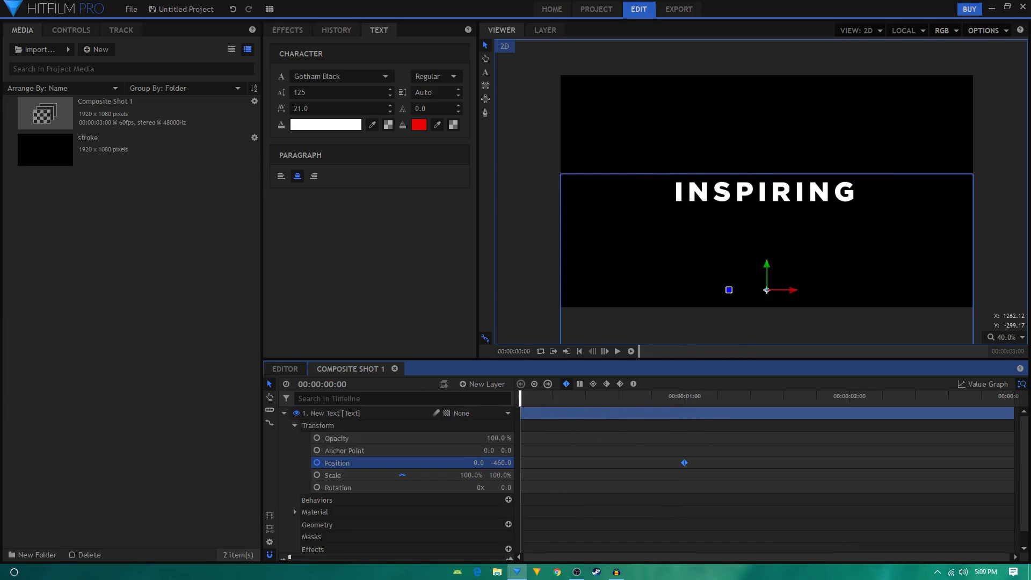
drag(501, 463, 465, 463)
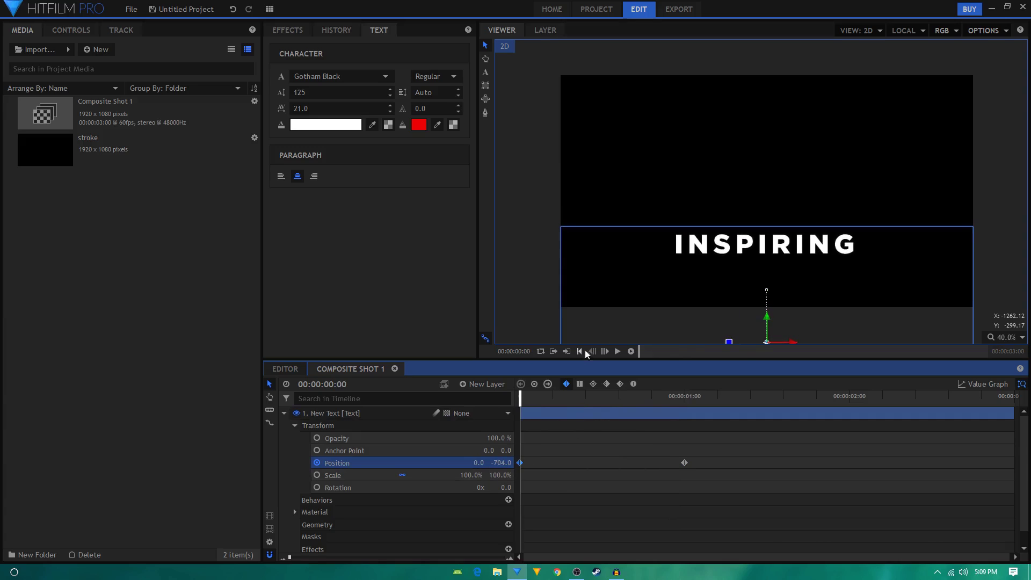
click(617, 352)
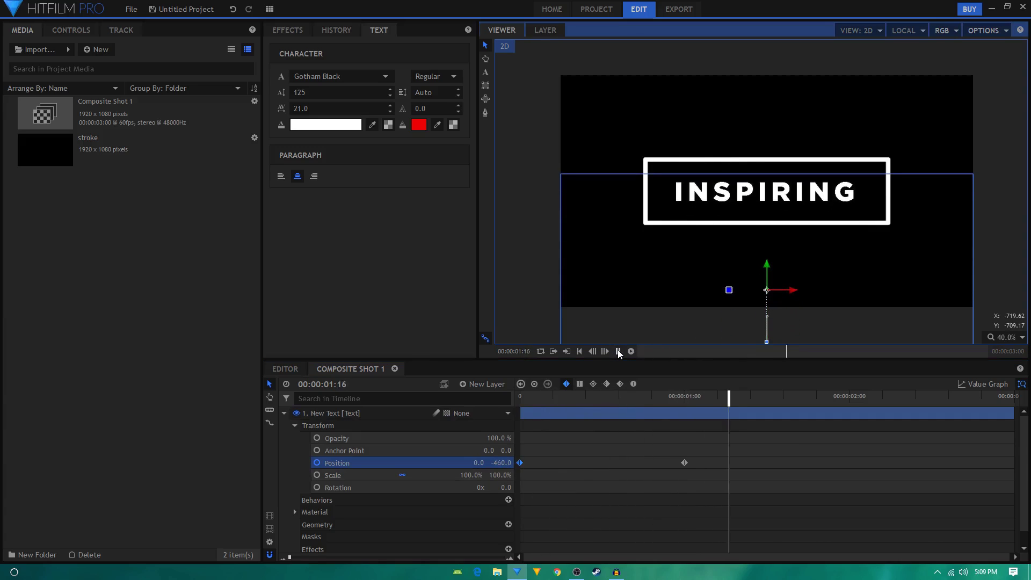
click(619, 351)
Make both Position keyframes smooth and ease their curves in the Value Graph.
drag(711, 456, 519, 470)
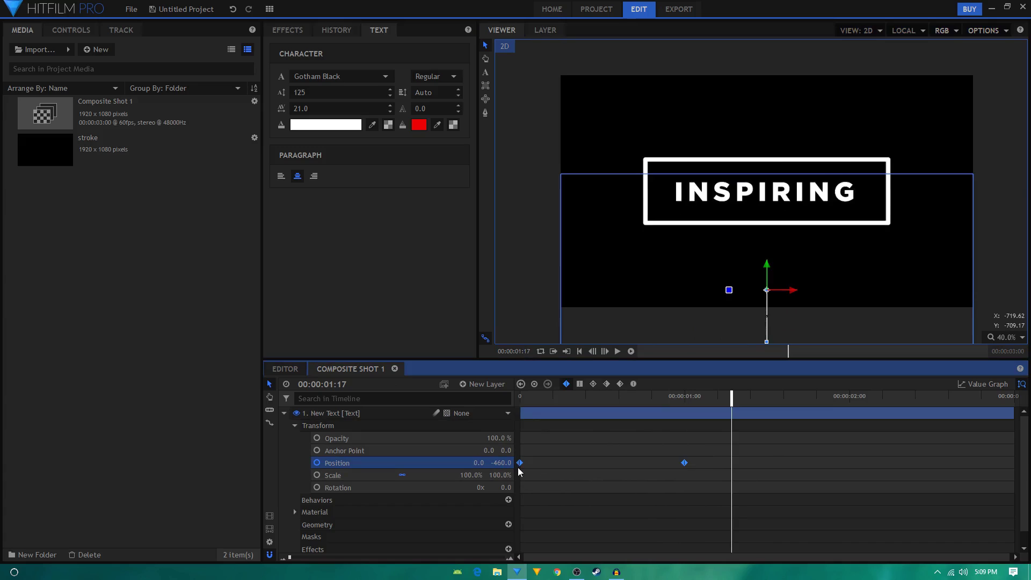
click(634, 383)
click(984, 384)
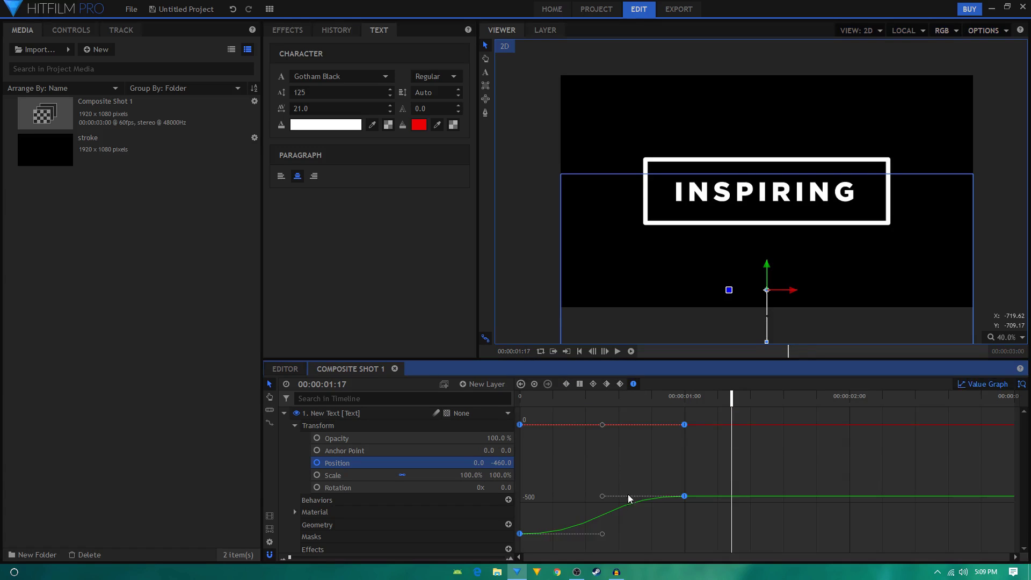
drag(602, 534, 649, 535)
drag(601, 494, 557, 496)
click(542, 401)
key(space)
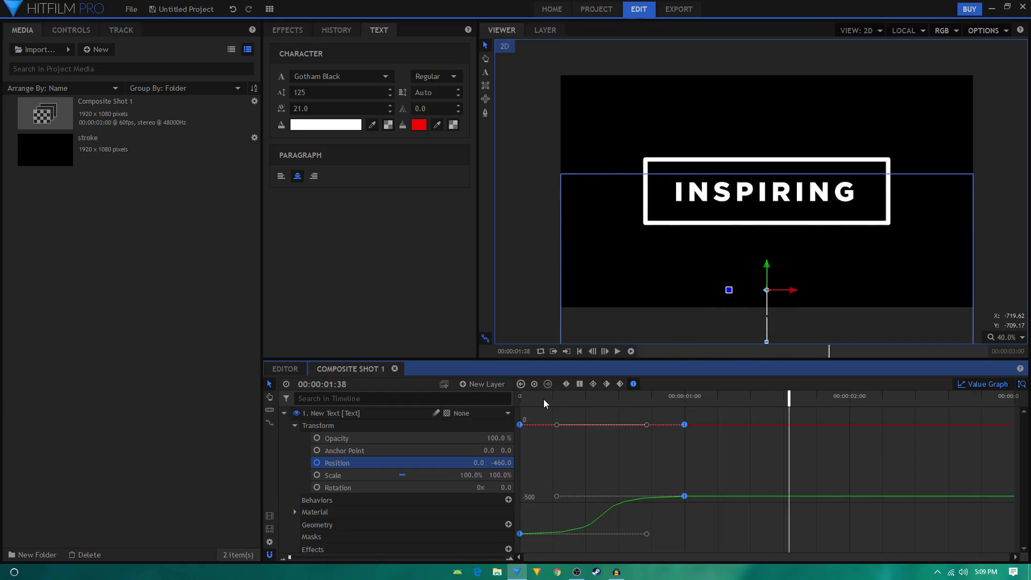
key(space)
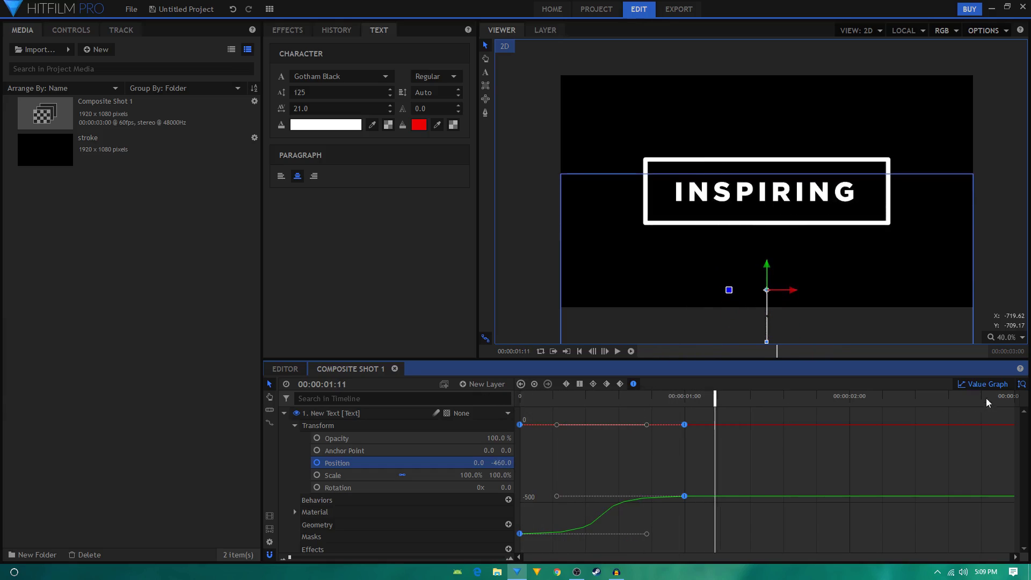
click(985, 384)
Add a plane layer named 'mask' and drag it down below the rectangle's bottom edge.
click(284, 413)
click(482, 384)
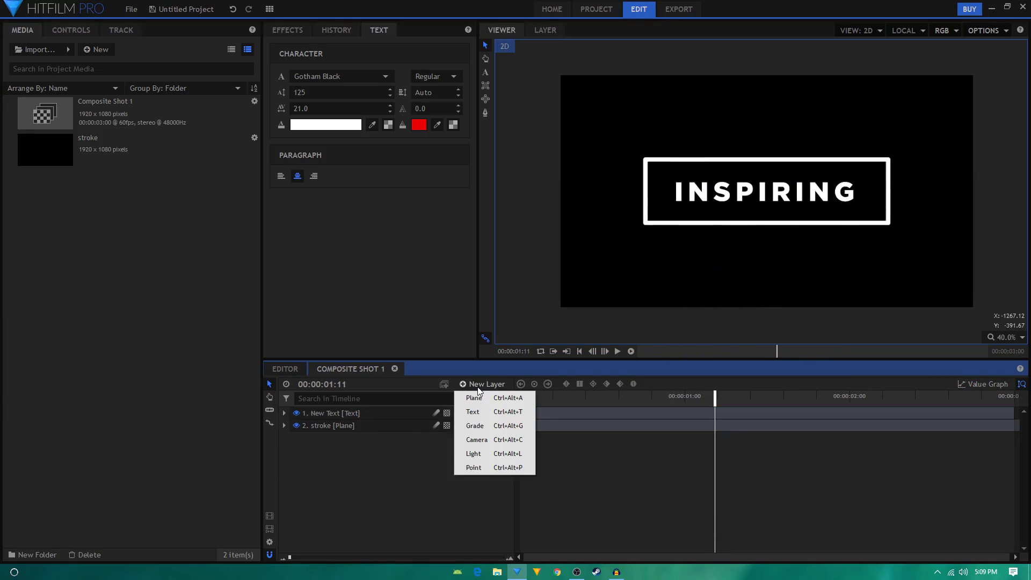
click(474, 398)
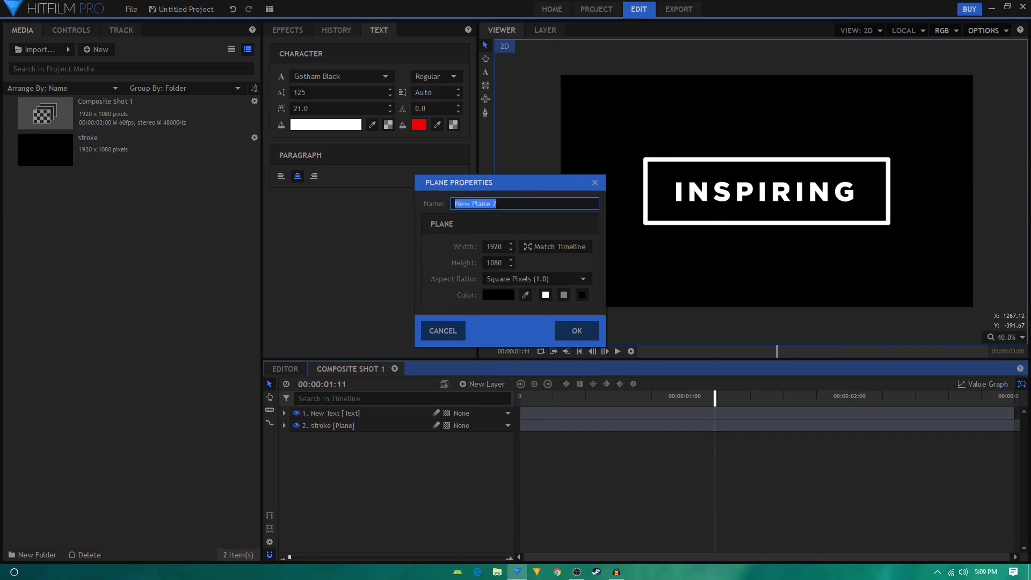
text(mask)
click(582, 336)
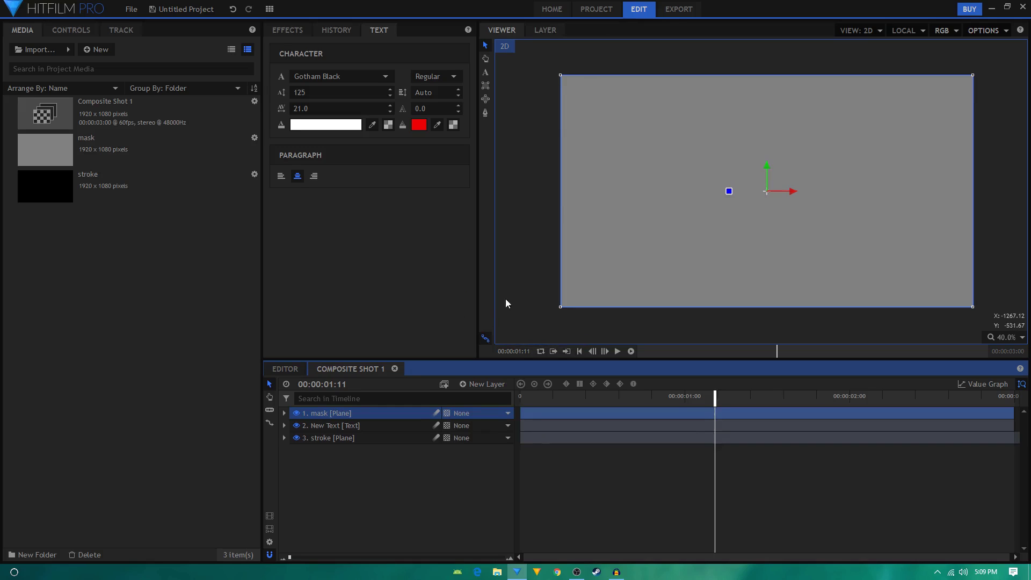
drag(768, 166, 766, 314)
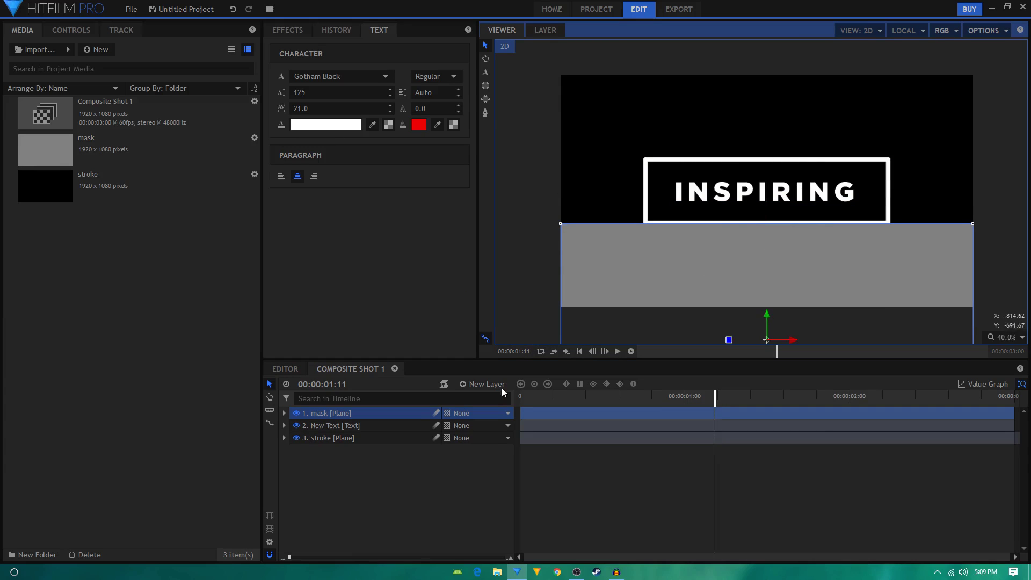
Hide the mask plane and apply the Set Matte effect to the INSPIRING text layer.
click(297, 414)
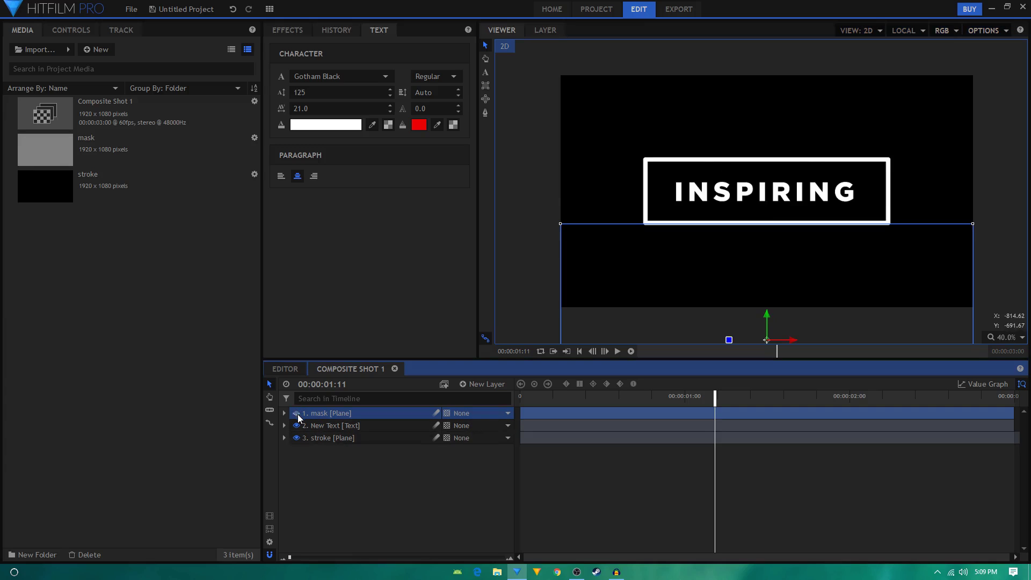
click(287, 30)
click(365, 49)
text(se)
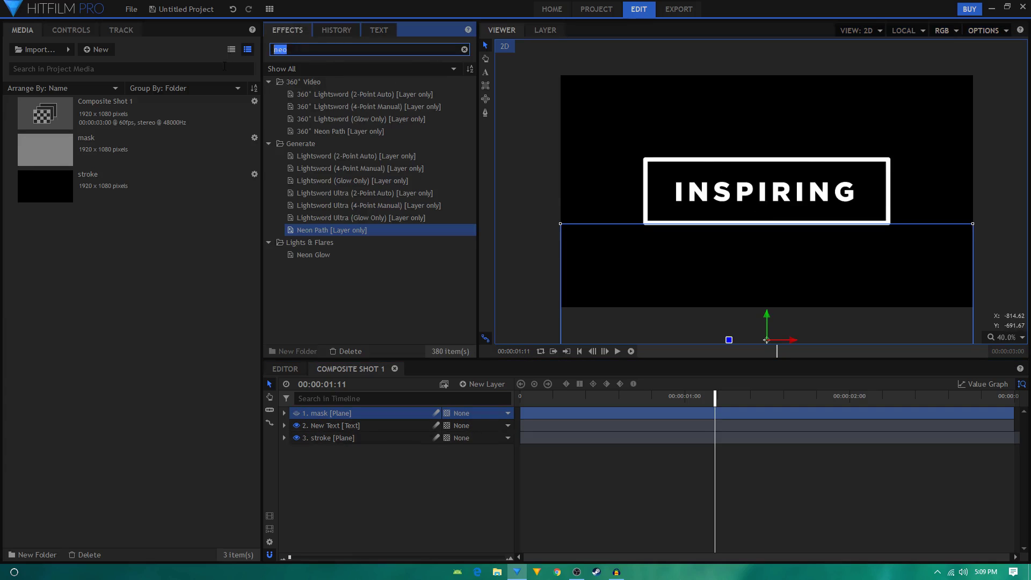
text(t)
drag(328, 106, 320, 427)
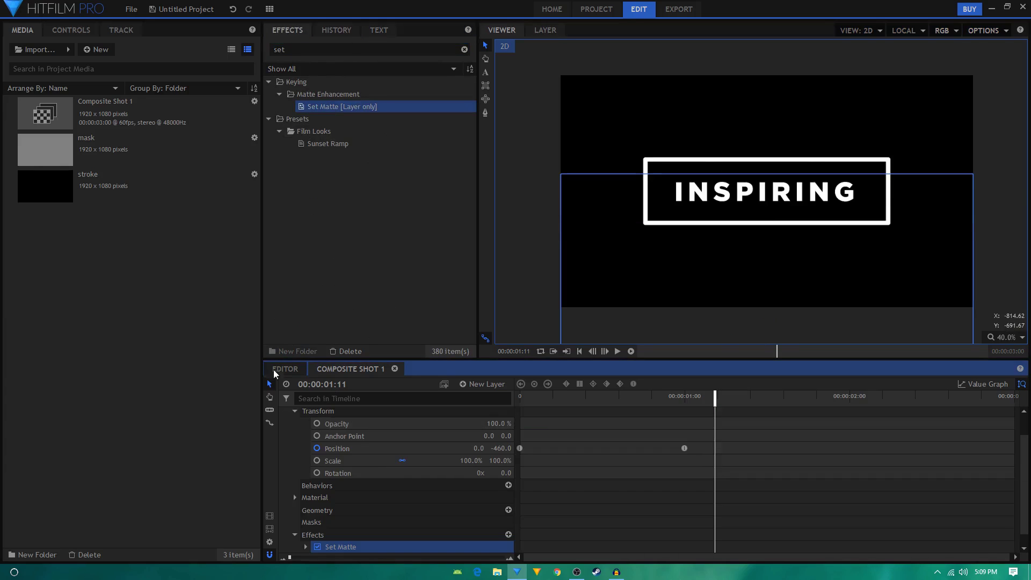
click(70, 30)
Set the matte Source Layer to 1. mask with Subtract blend, then scrub to check the reveal.
click(19, 249)
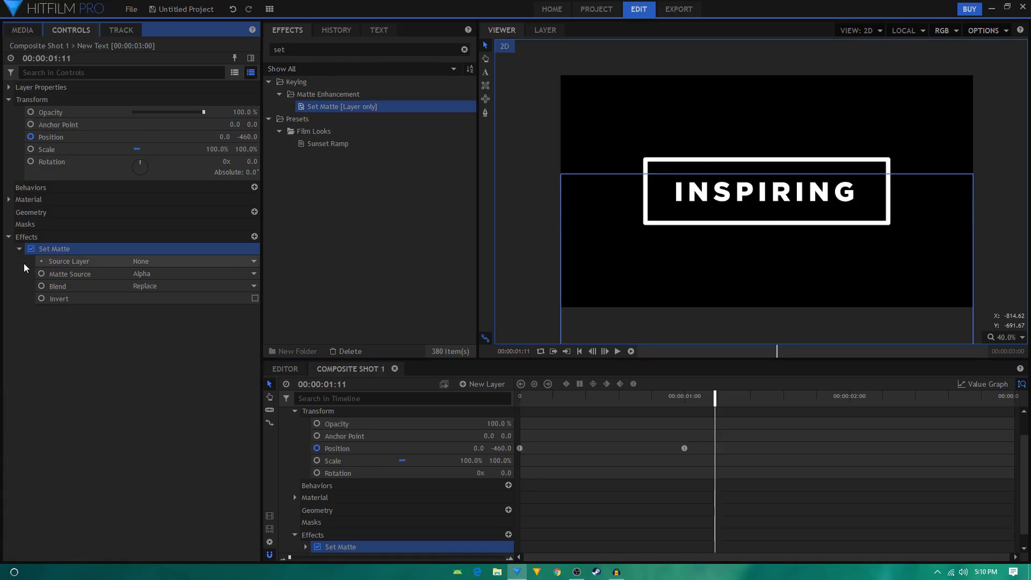
click(161, 261)
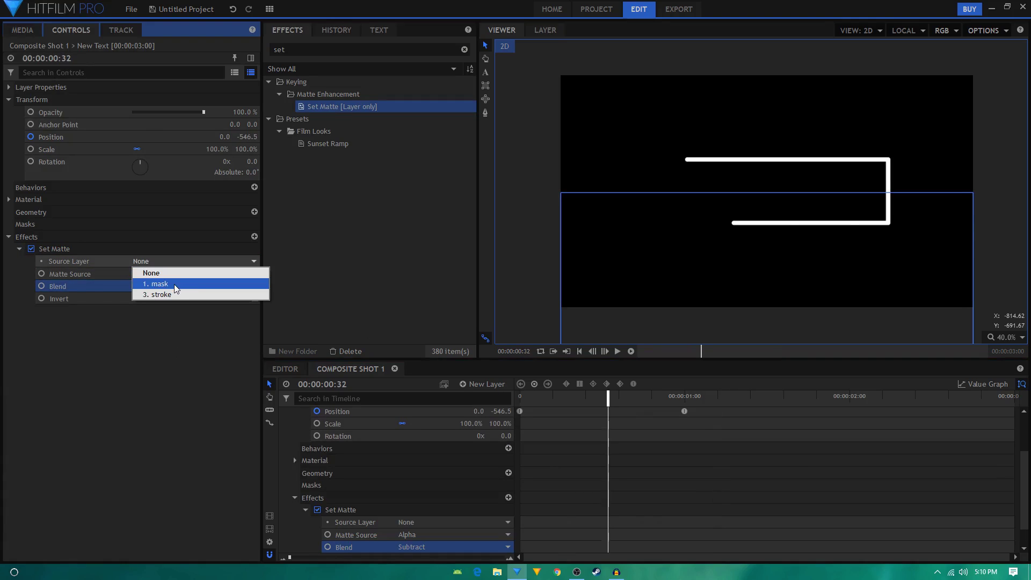
click(166, 283)
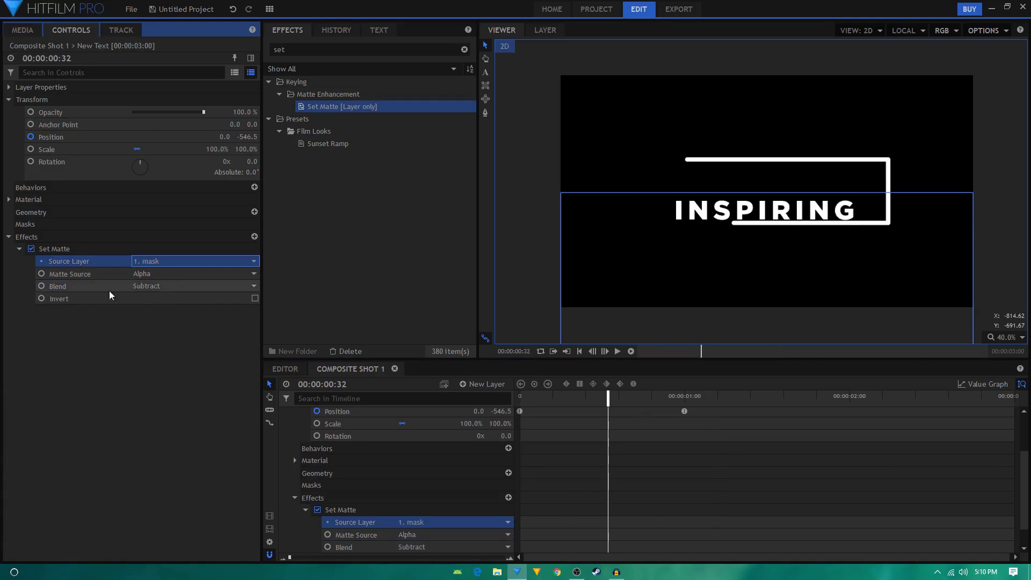
scroll(301, 434, up, 3)
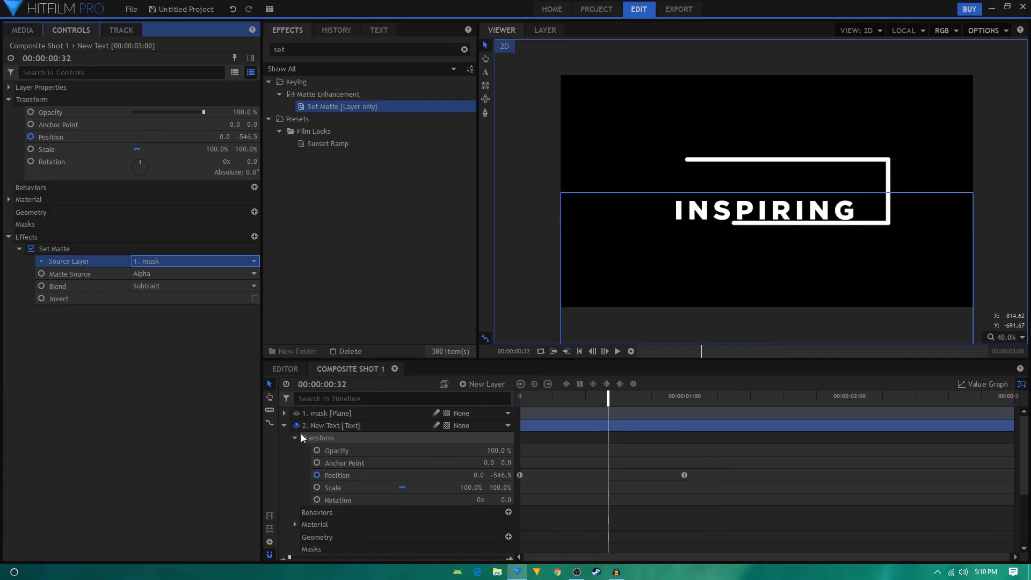
click(284, 426)
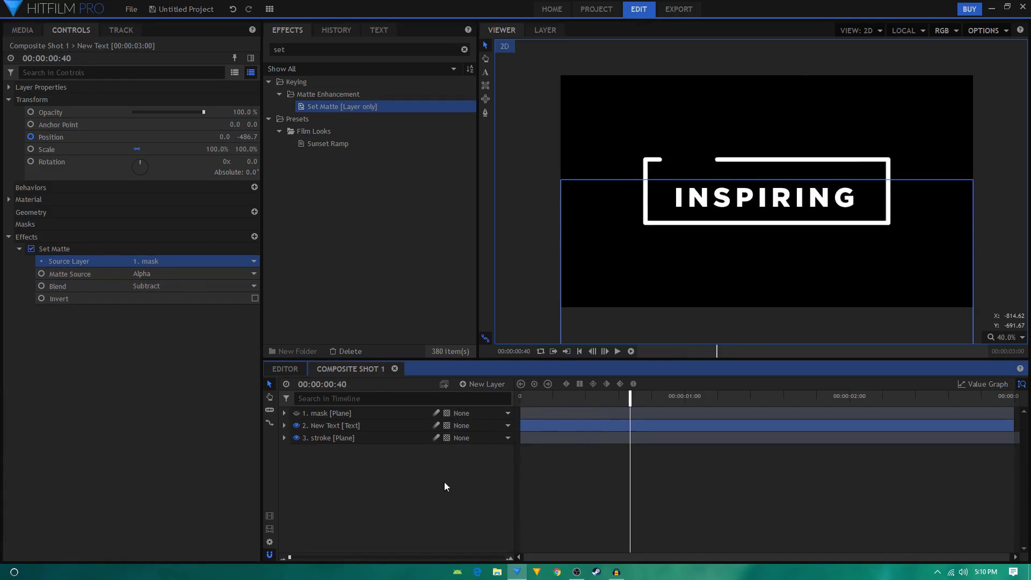
click(444, 483)
mouse_move(558, 411)
mouse_down()
mouse_move(520, 411)
mouse_move(663, 410)
mouse_up()
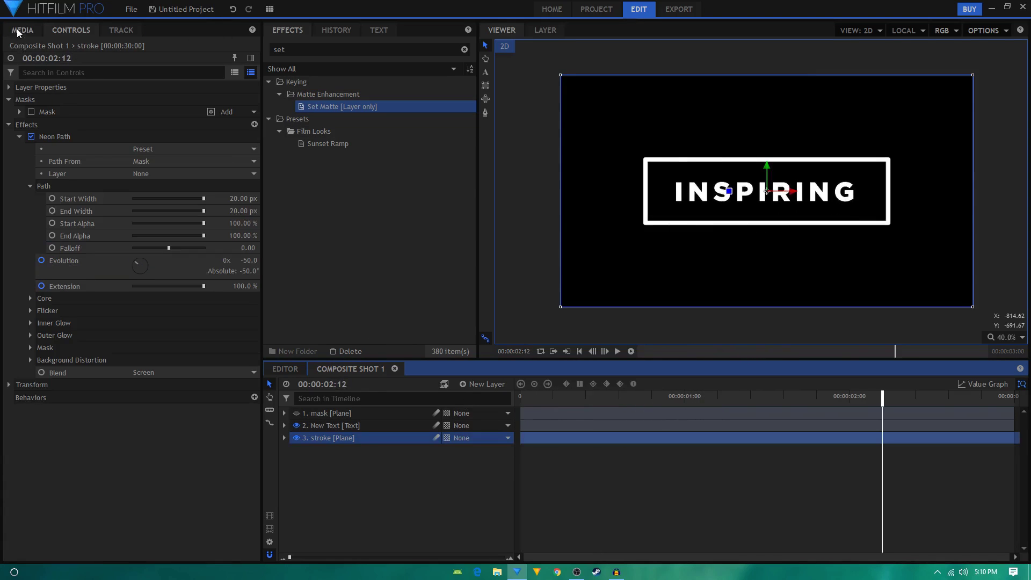
Import the cloudy-sky photo into the project media.
click(20, 30)
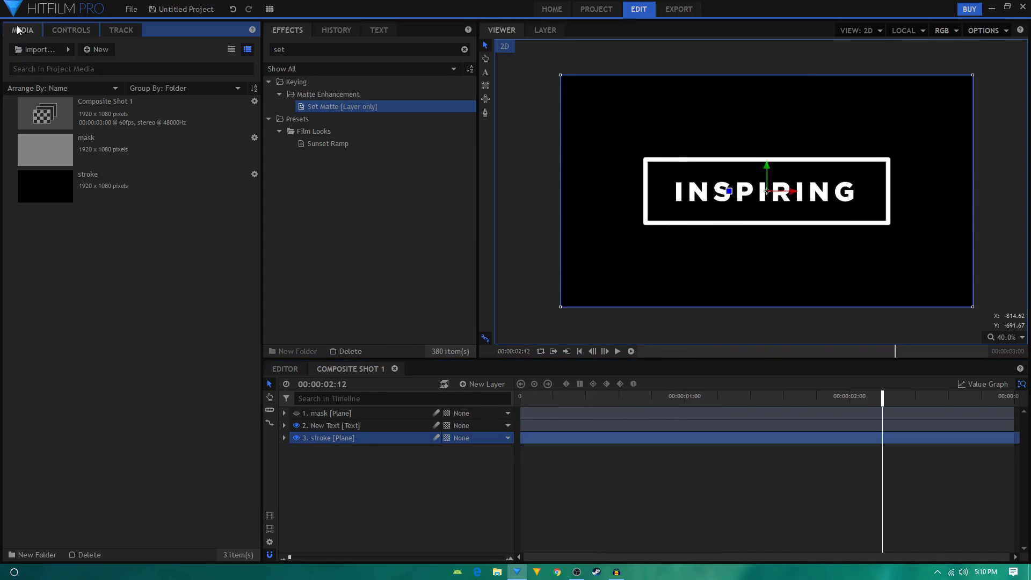
click(38, 49)
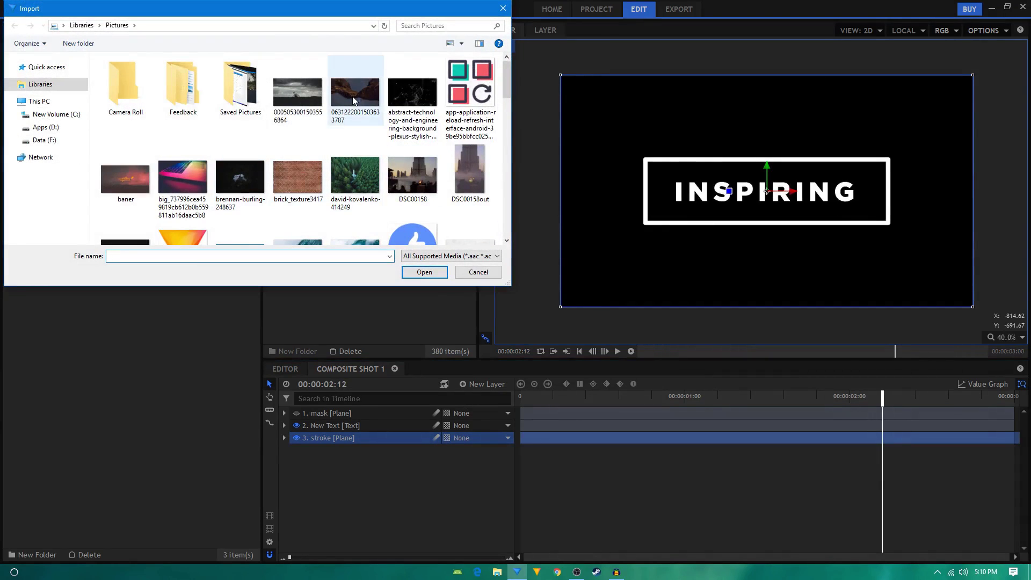
double_click(317, 95)
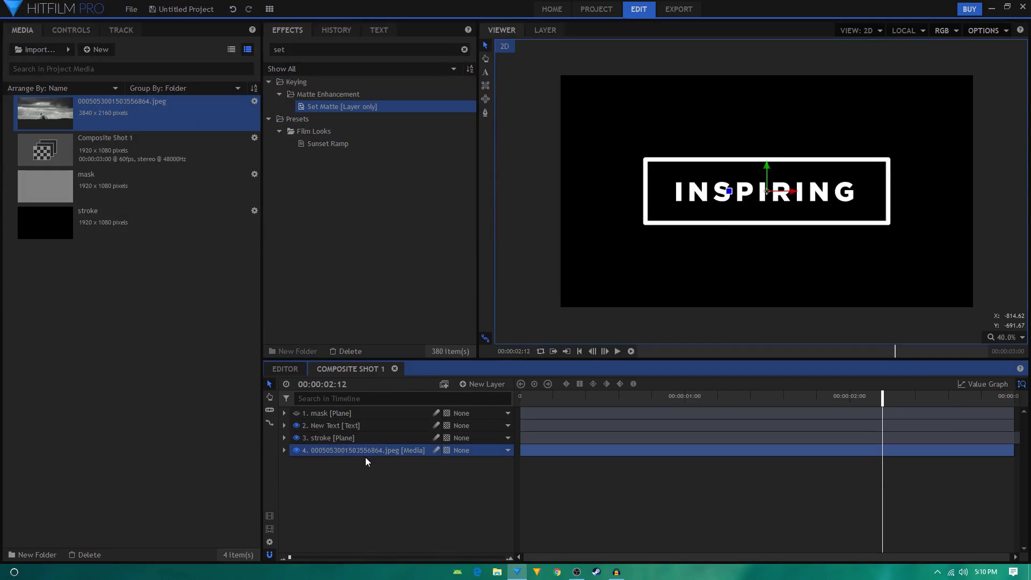
Try Add blending on the stroke layer, then bring its blend options back up.
click(352, 439)
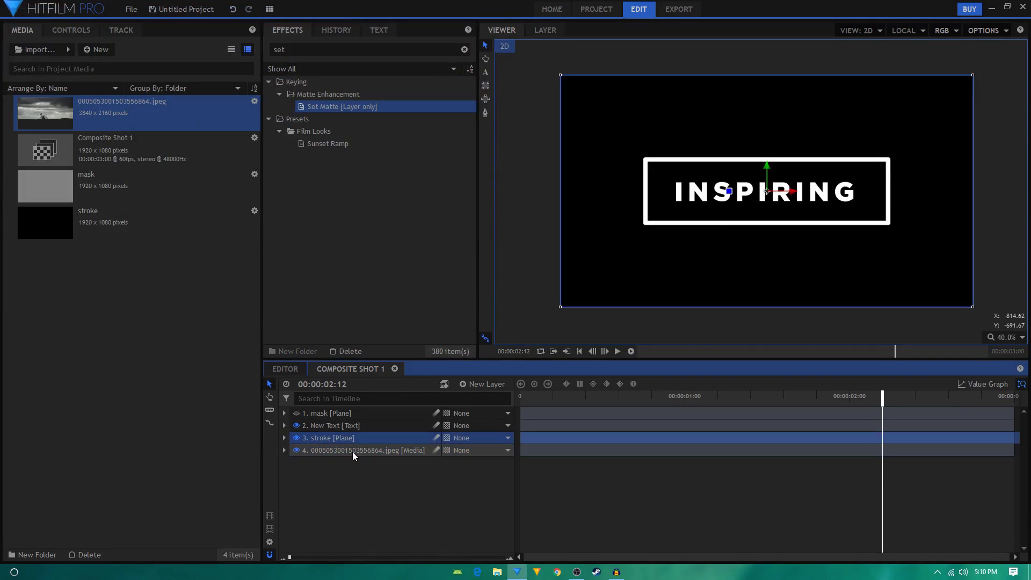
right_click(340, 440)
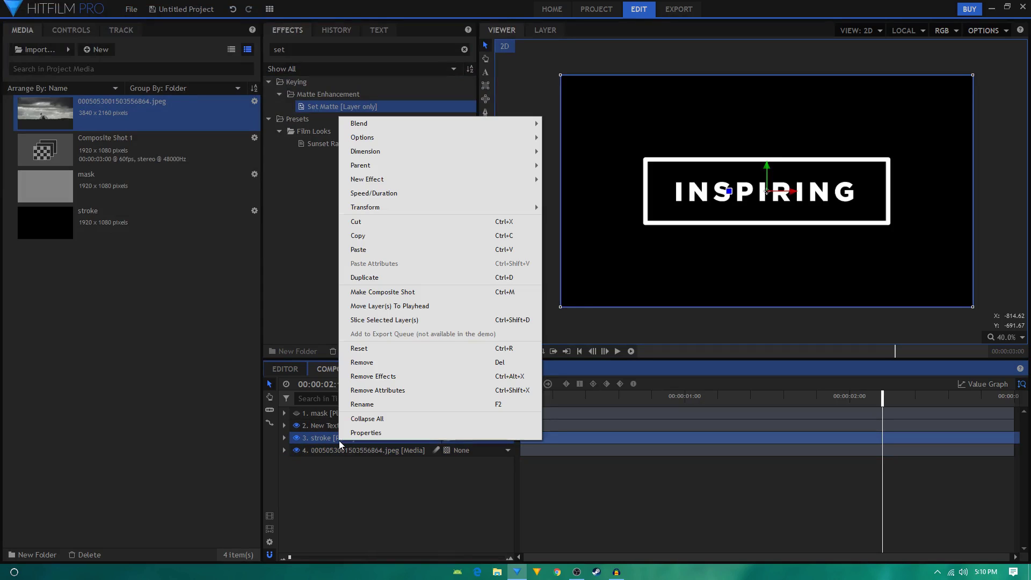
mouse_move(490, 124)
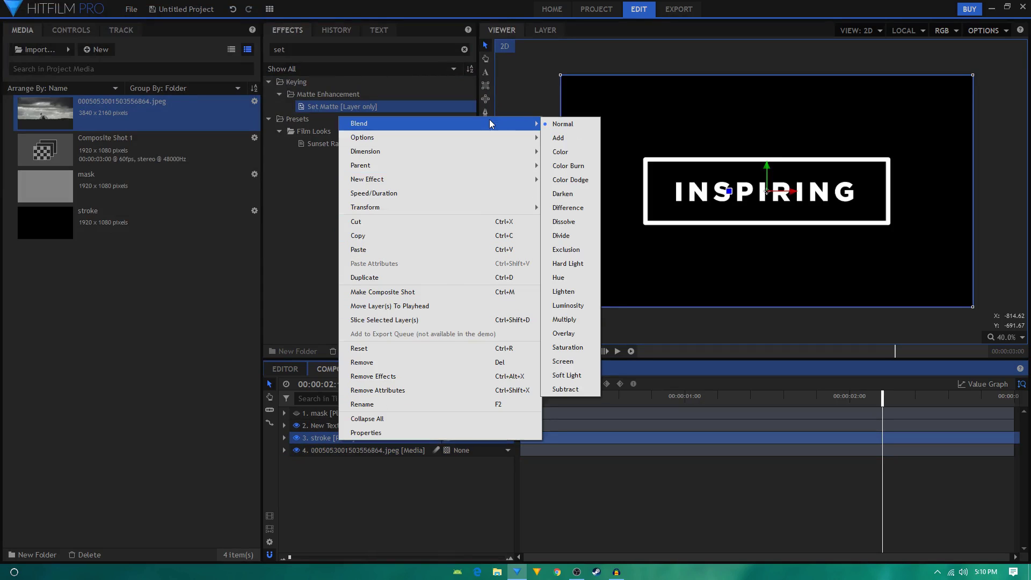
click(562, 137)
right_click(349, 440)
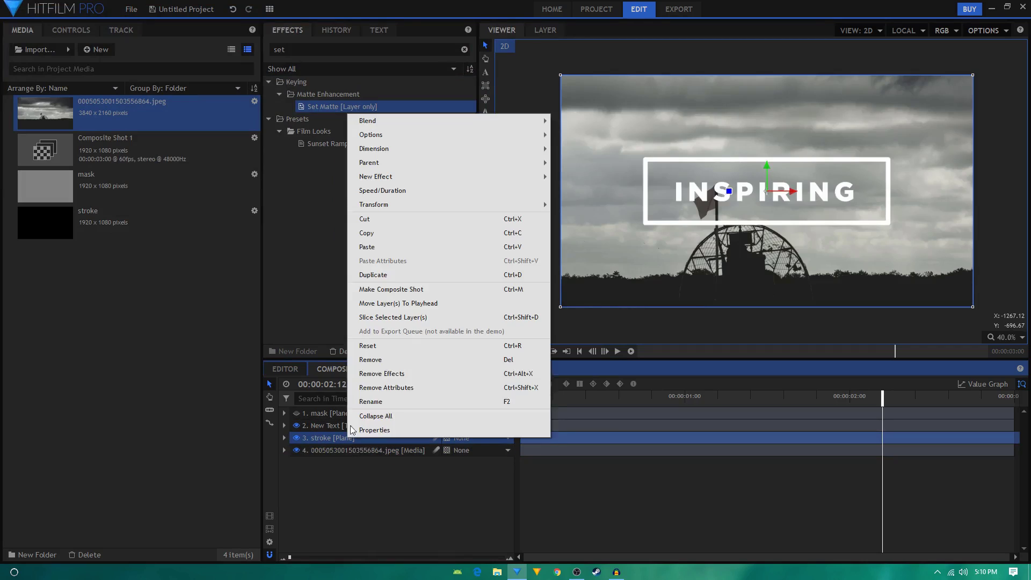
Return the stroke layer and its Neon Path effect to Normal blending.
mouse_move(493, 126)
click(570, 122)
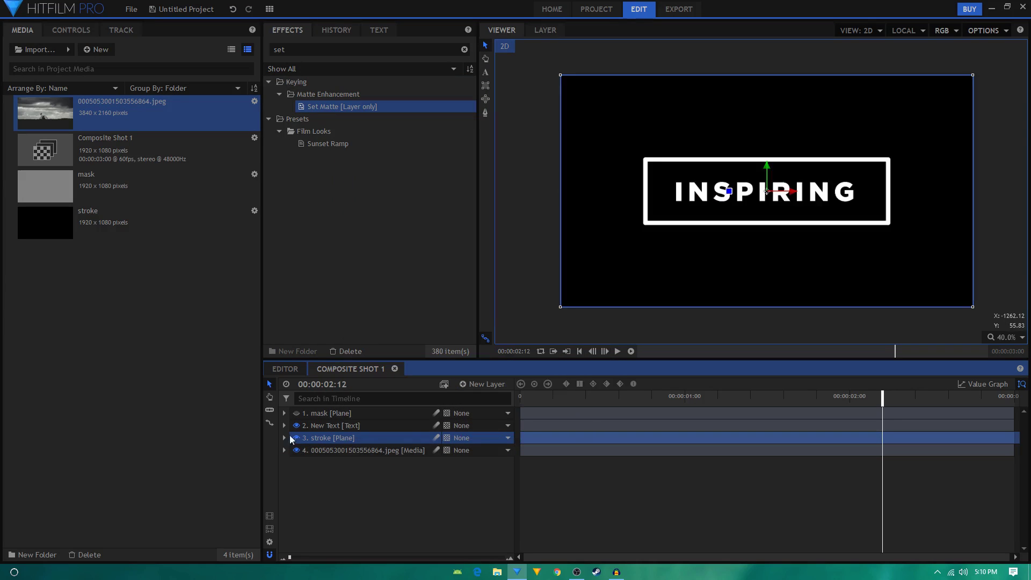
click(284, 439)
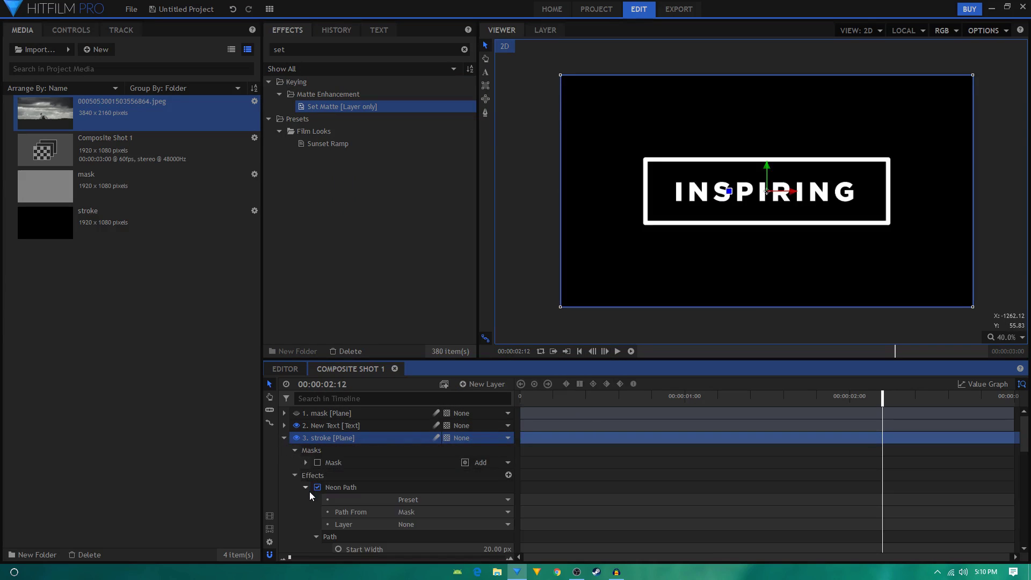
scroll(367, 508, down, 5)
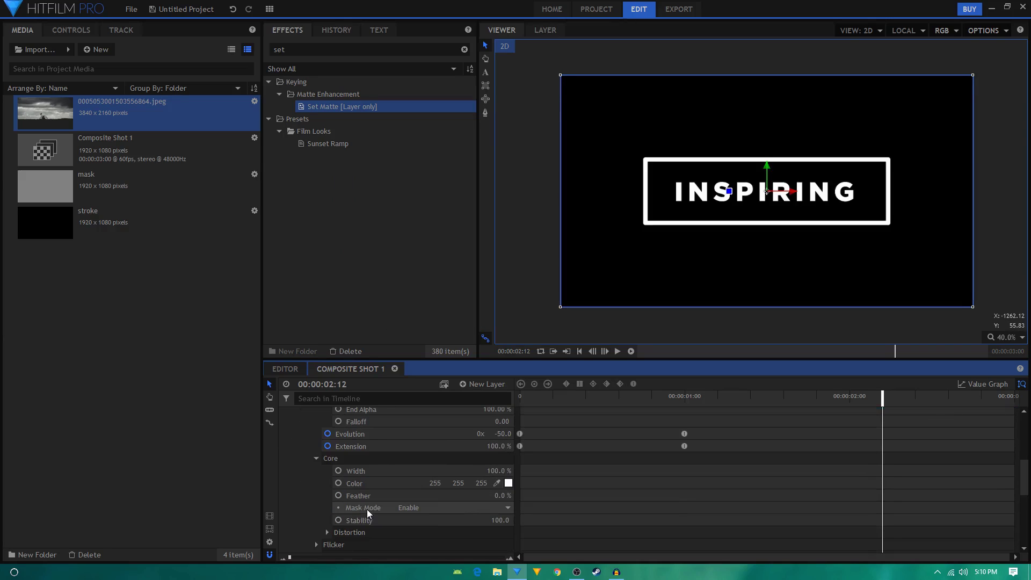
scroll(375, 501, down, 5)
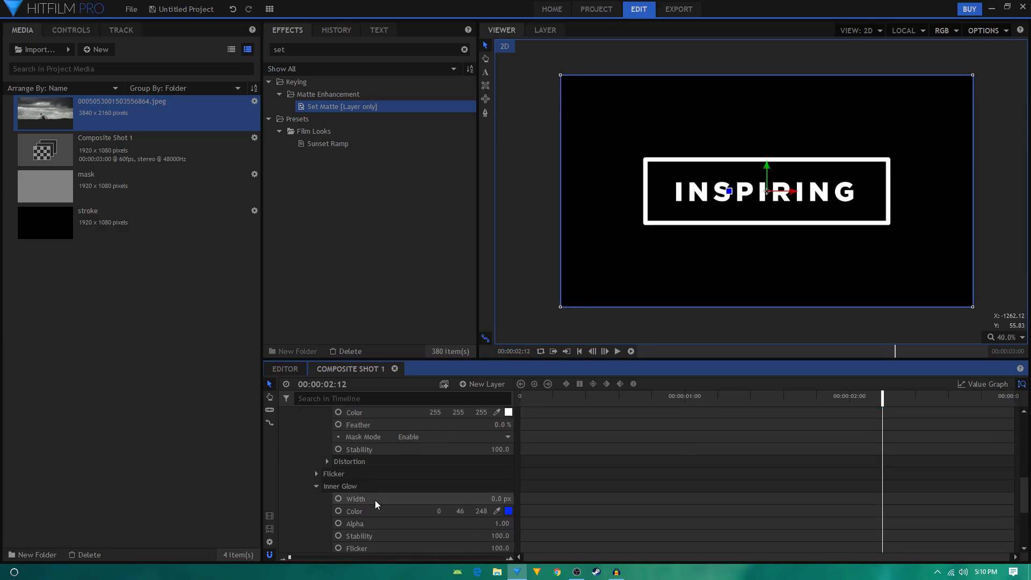
scroll(359, 505, down, 2)
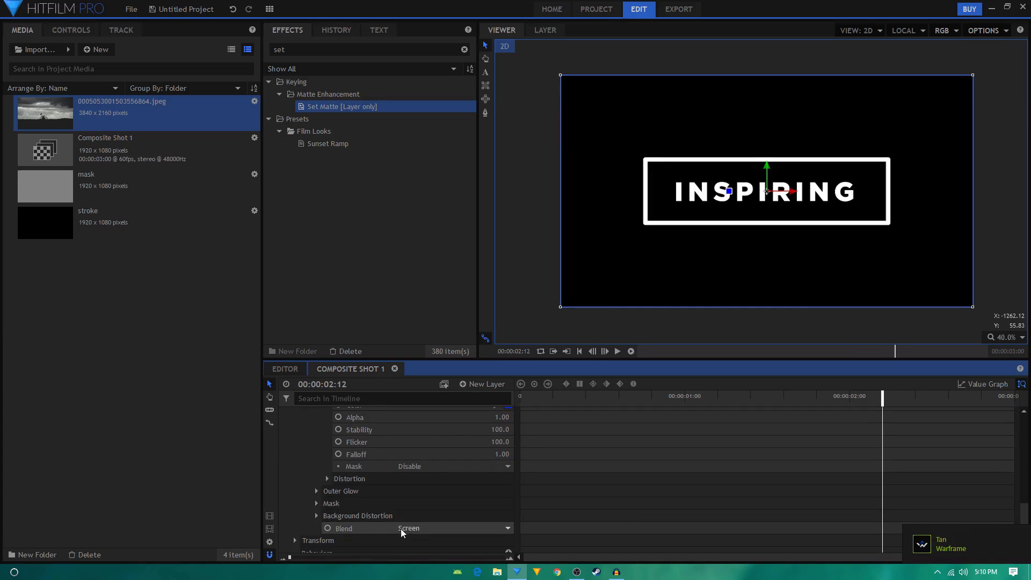
click(421, 527)
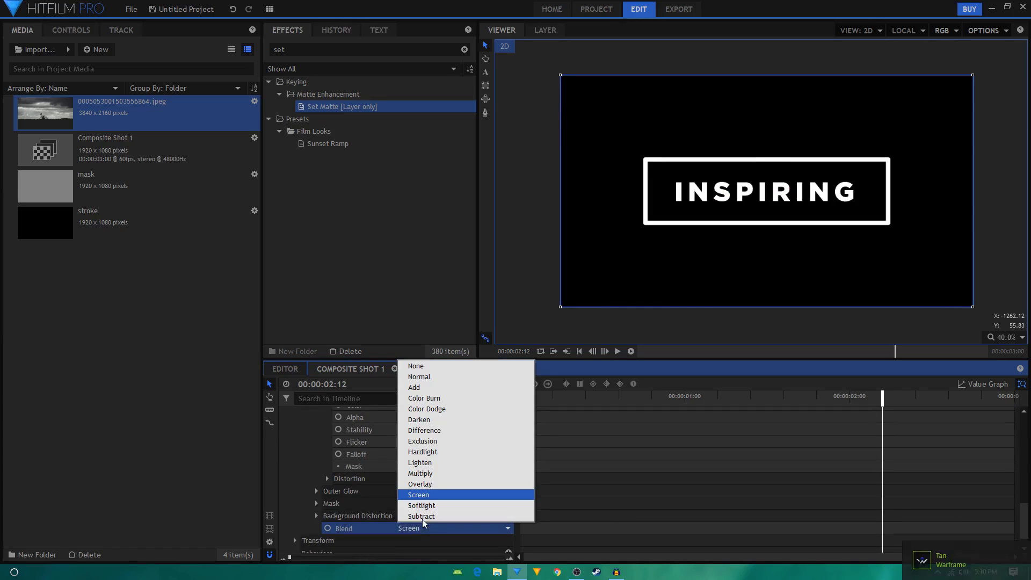
click(426, 376)
scroll(322, 473, up, 3)
scroll(307, 477, up, 5)
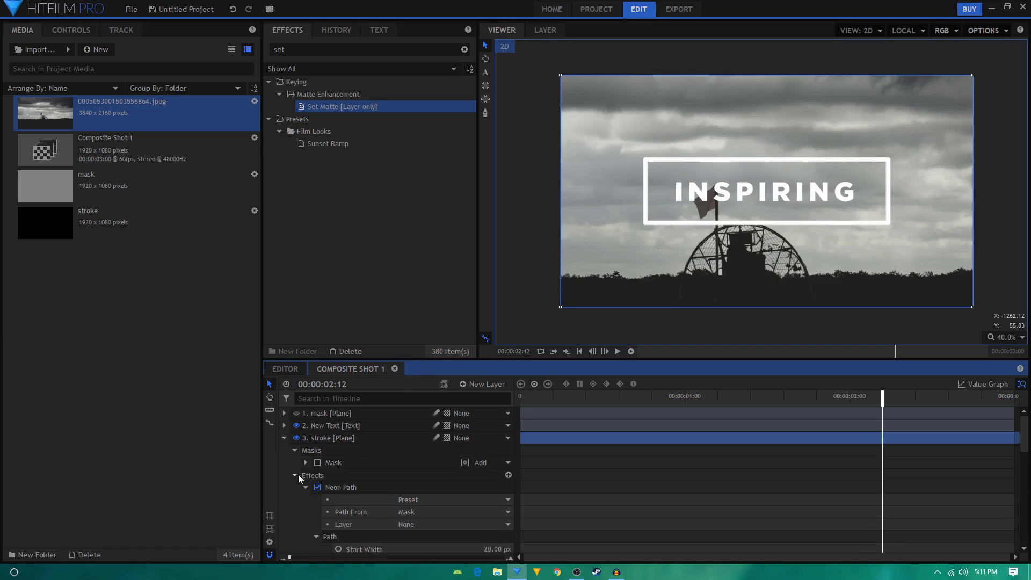
click(283, 438)
key(Home)
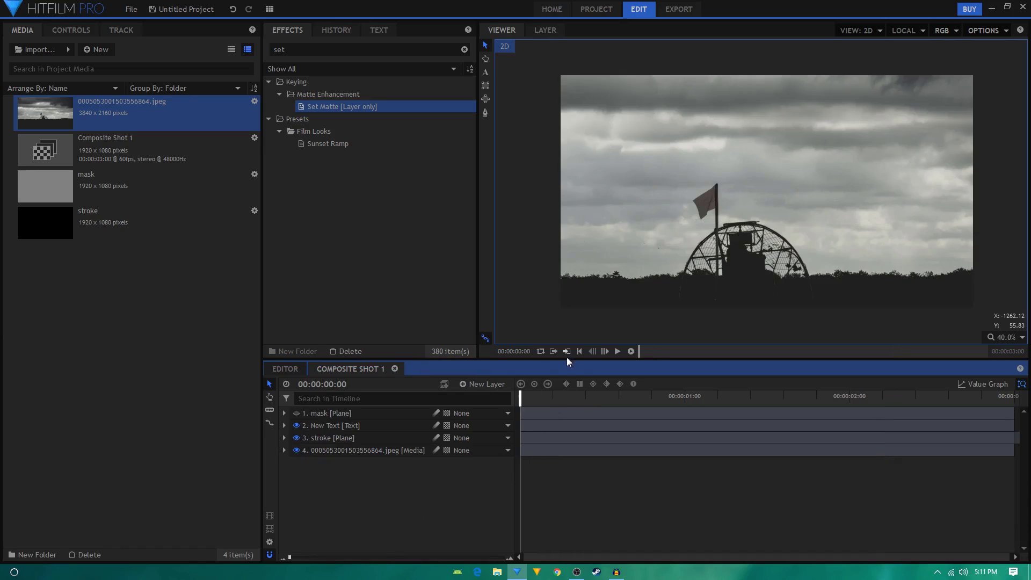
click(617, 350)
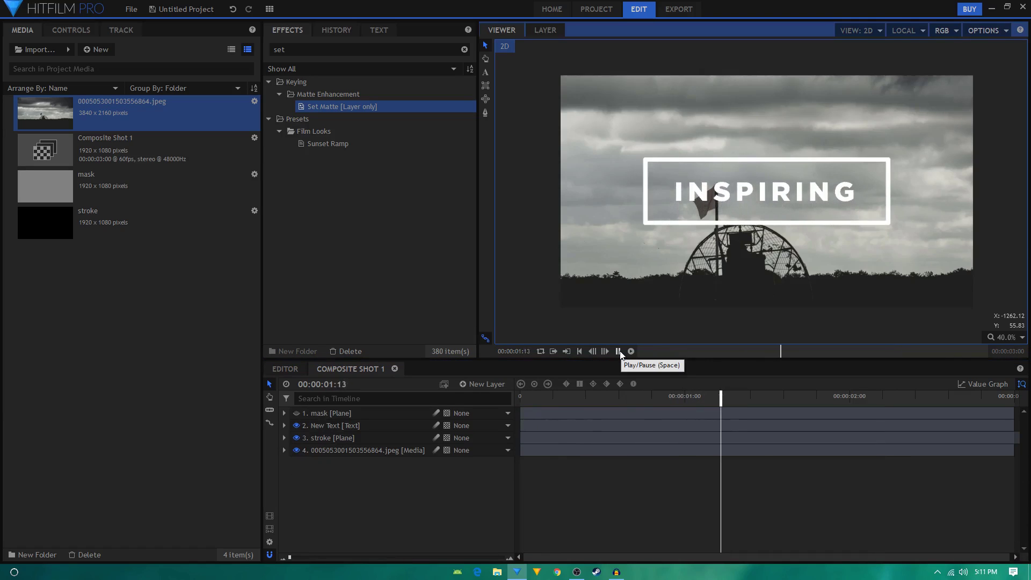
click(619, 352)
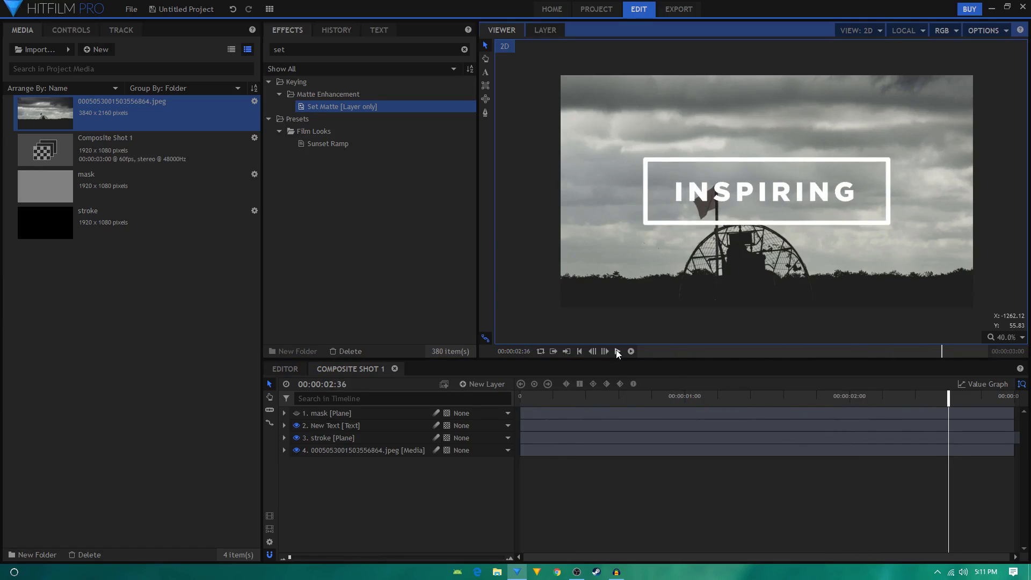
click(616, 351)
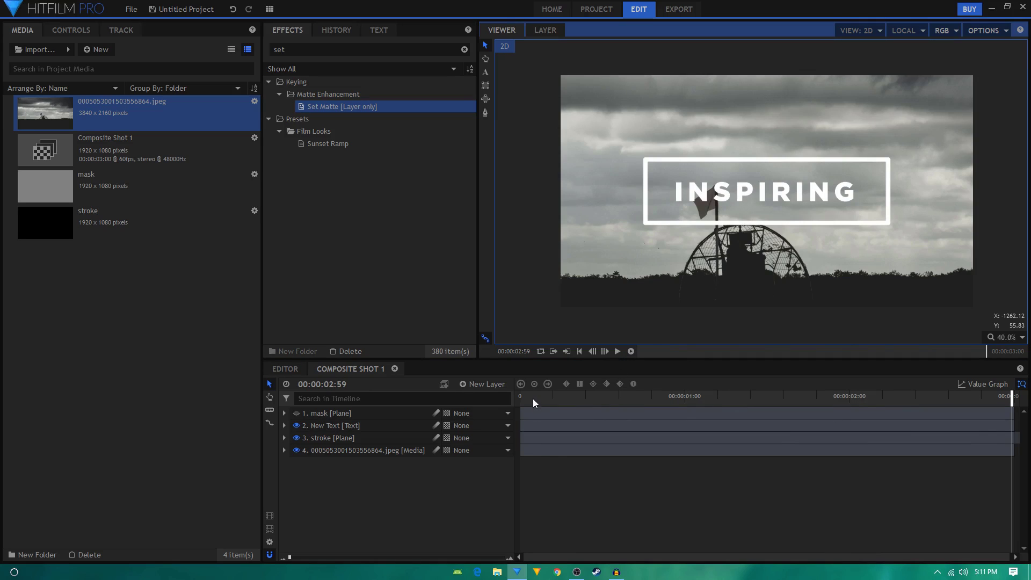
drag(533, 398, 520, 399)
click(617, 352)
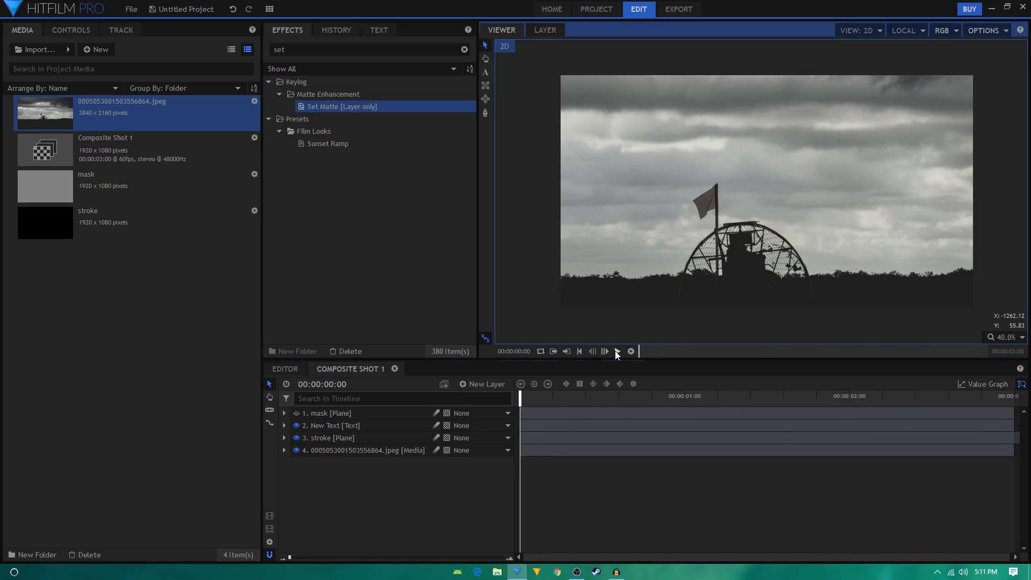